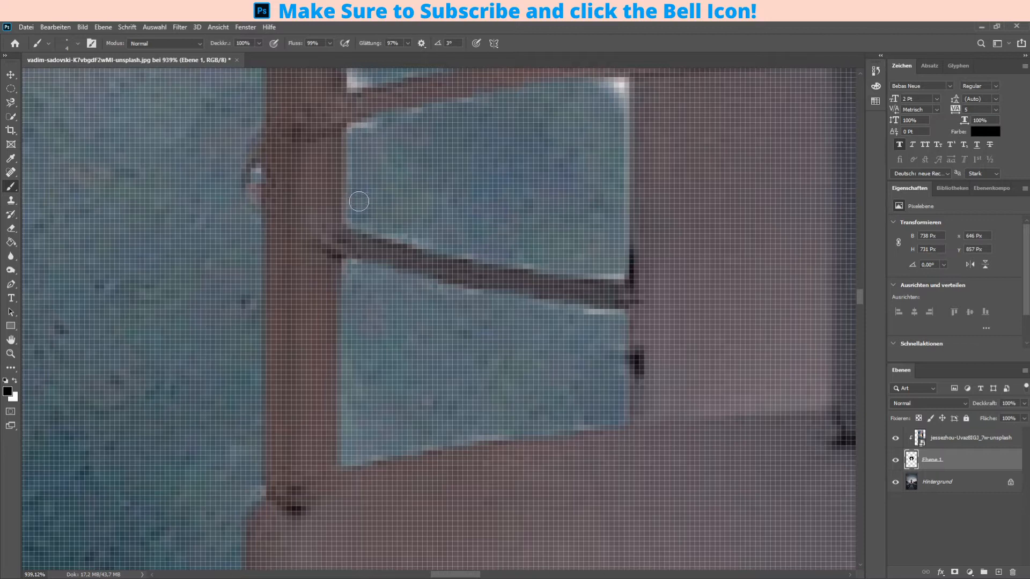
Brush over the light fringes around the two lowest gaps of the left railing on layer Ebene 1.
drag(580, 316, 625, 315)
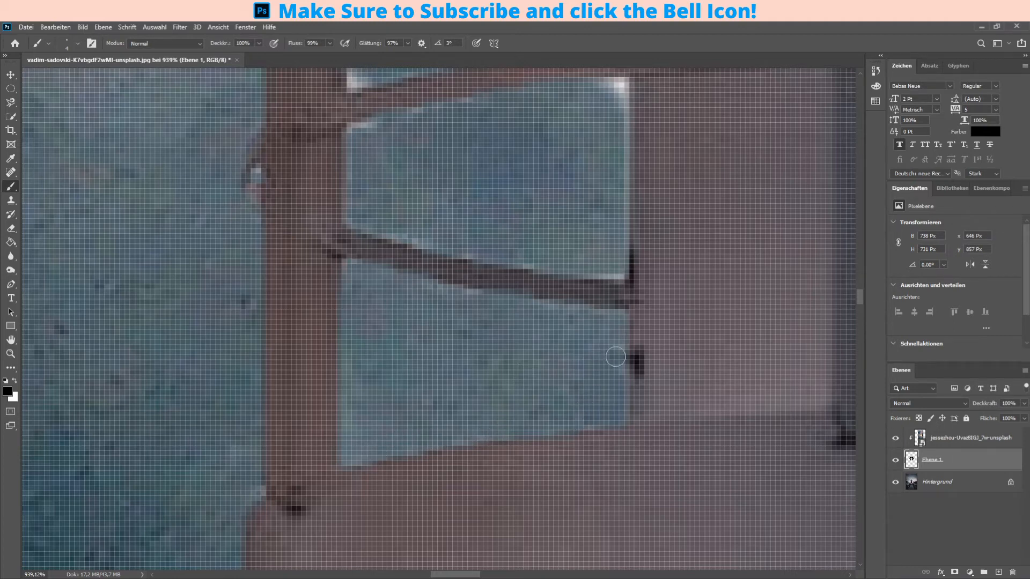
scroll(589, 305, up, 2)
scroll(494, 338, up, 1)
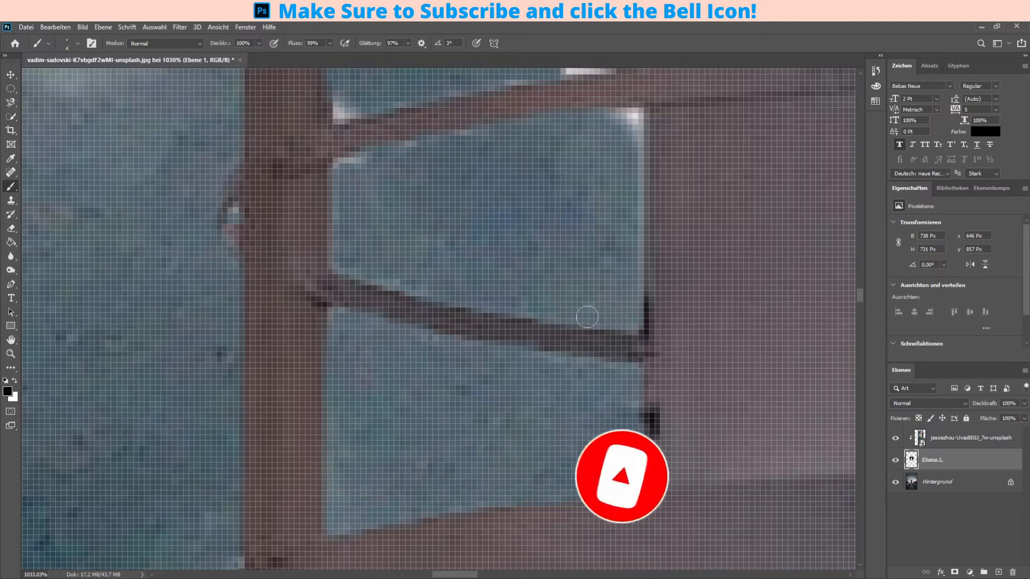
drag(604, 274, 624, 274)
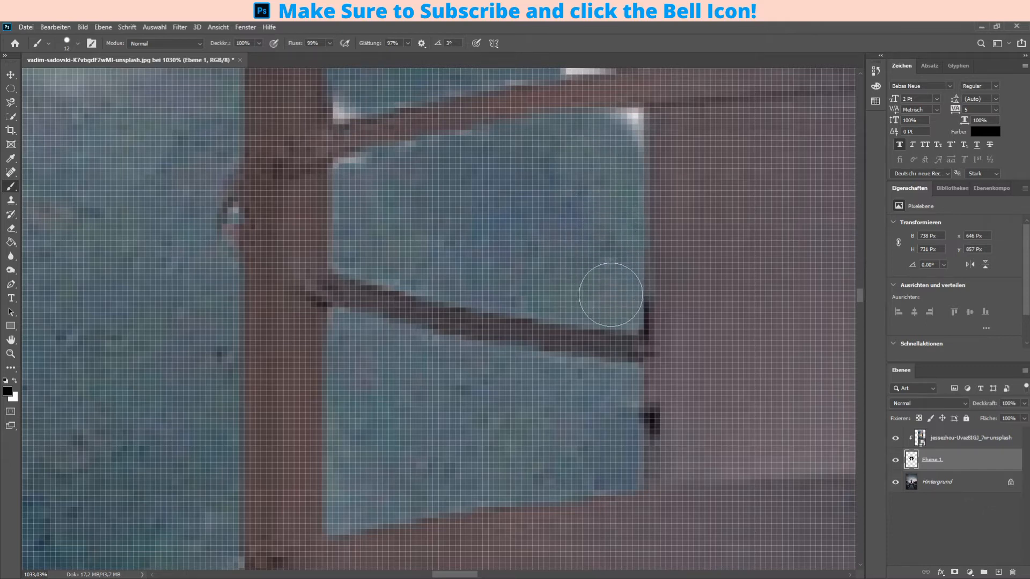
drag(402, 379, 375, 380)
key(ctrl+0)
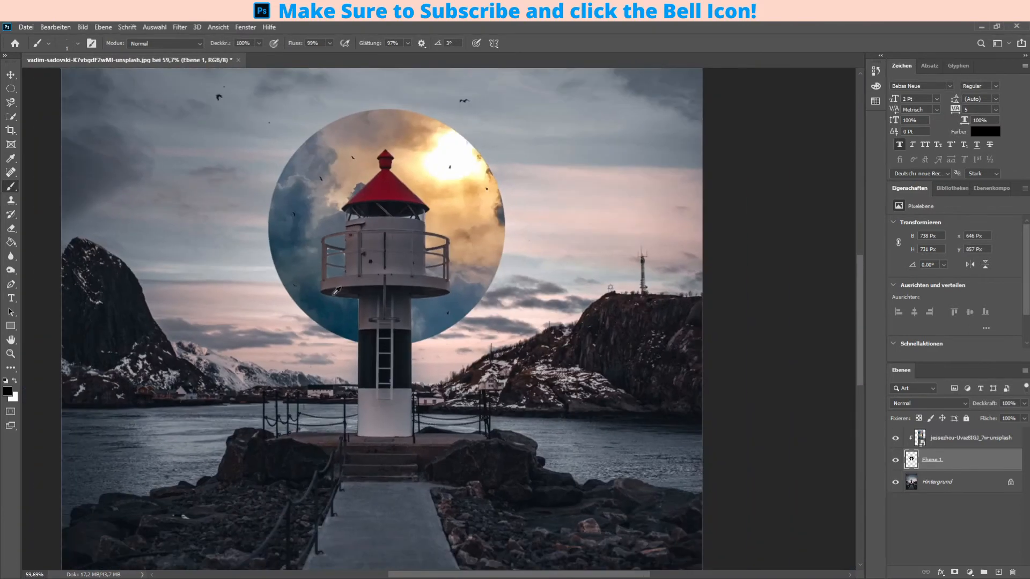
Paint away the leftover light pixels along the upper edge and in the upper-right corner of the left railing's middle gap.
scroll(336, 290, up, 12)
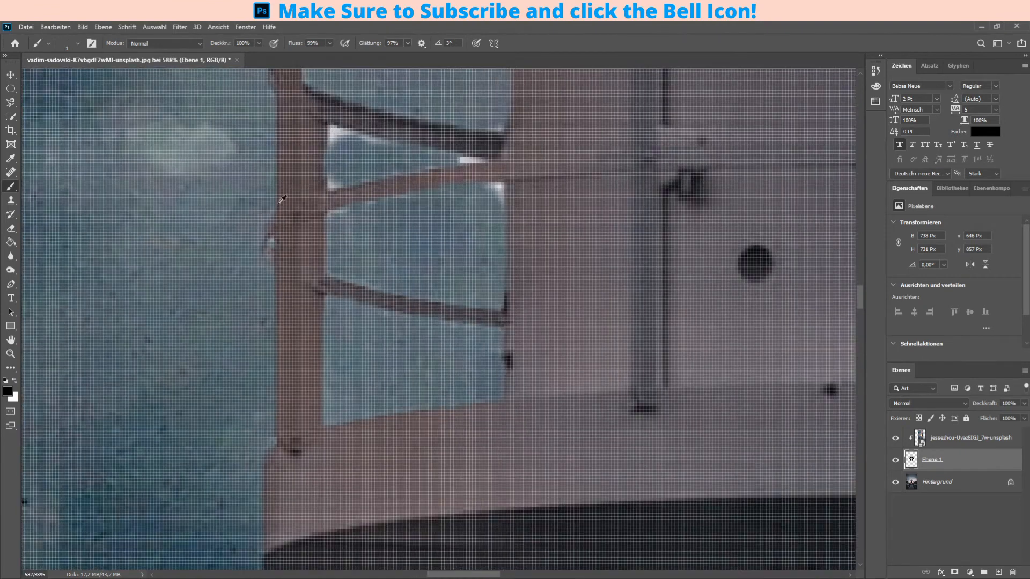
scroll(264, 239, up, 2)
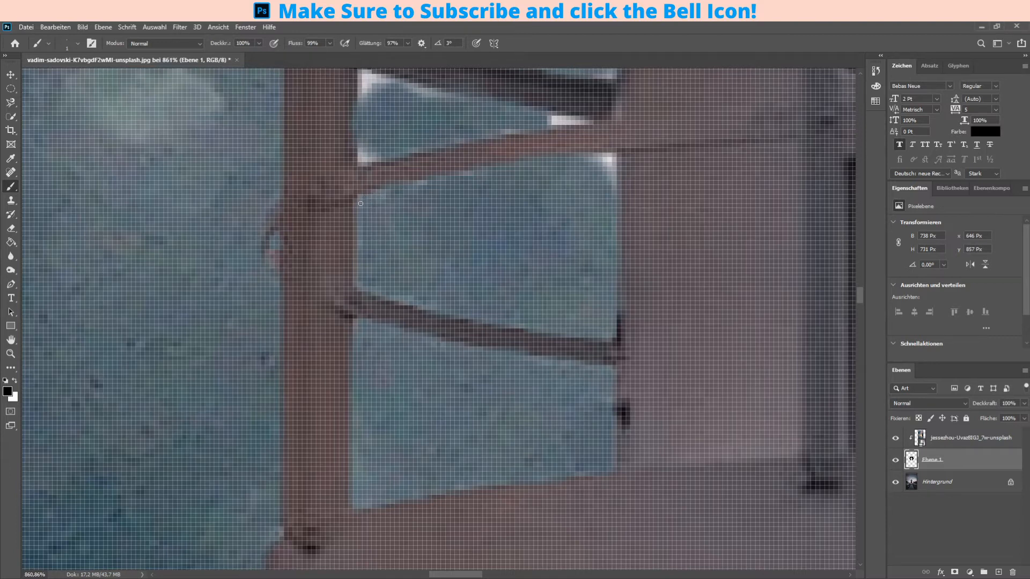
scroll(361, 204, up, 5)
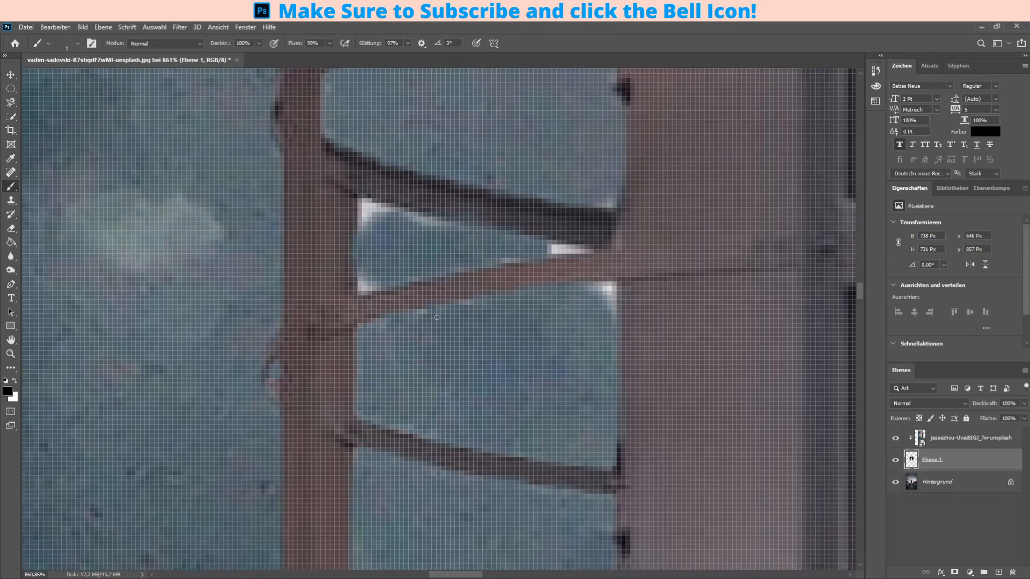
scroll(391, 318, up, 3)
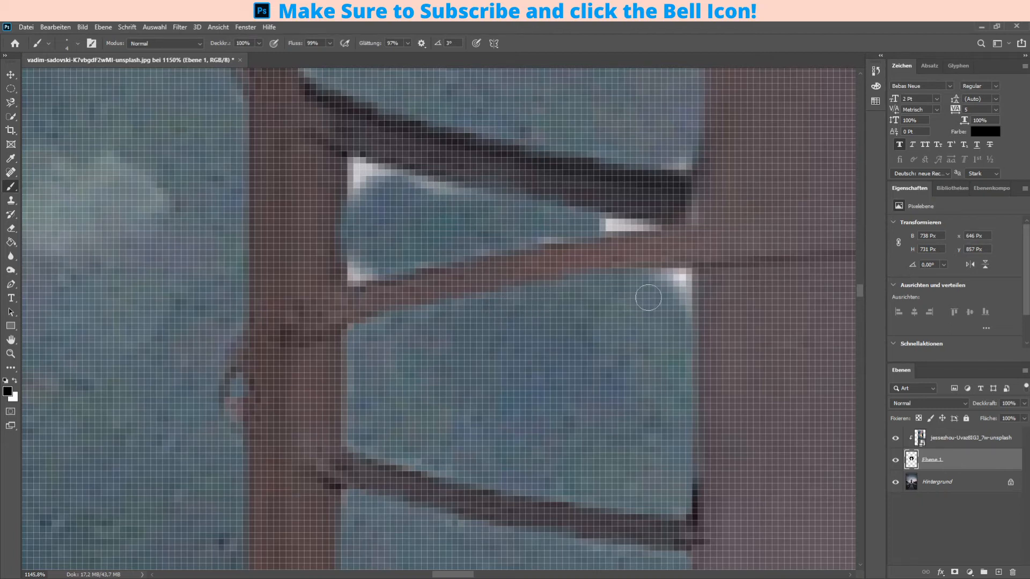
mouse_move(646, 292)
mouse_down()
mouse_move(679, 286)
mouse_move(676, 316)
mouse_move(678, 284)
mouse_move(663, 289)
mouse_move(681, 279)
mouse_move(654, 285)
mouse_move(674, 293)
mouse_up()
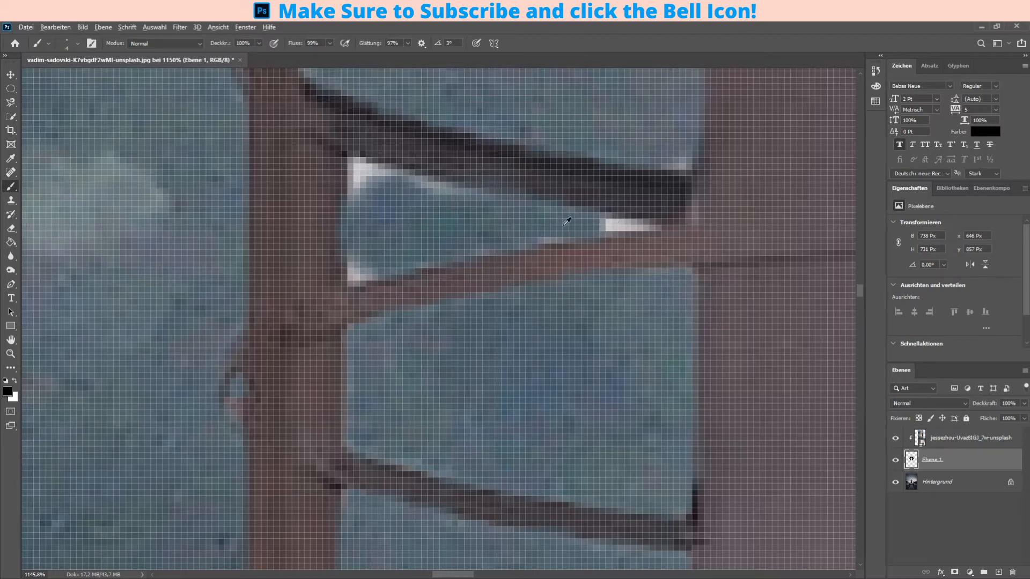
Fill the white corners and edges of the small triangular gap in the left railing using the Brush.
mouse_move(387, 194)
mouse_down()
mouse_move(361, 178)
mouse_move(361, 263)
mouse_up()
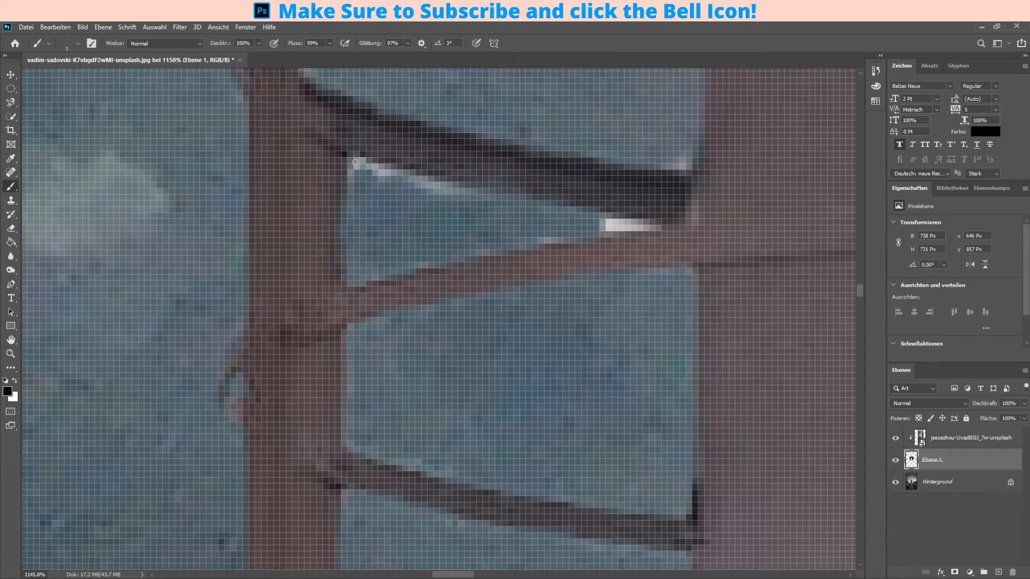
drag(379, 187, 381, 182)
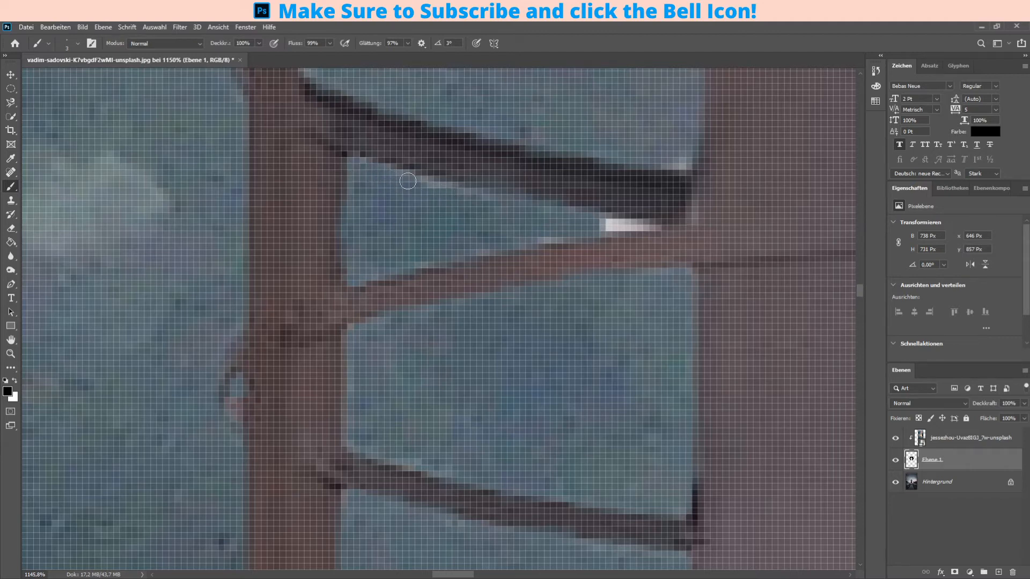
mouse_move(397, 191)
mouse_down()
mouse_move(420, 200)
mouse_move(393, 204)
mouse_up()
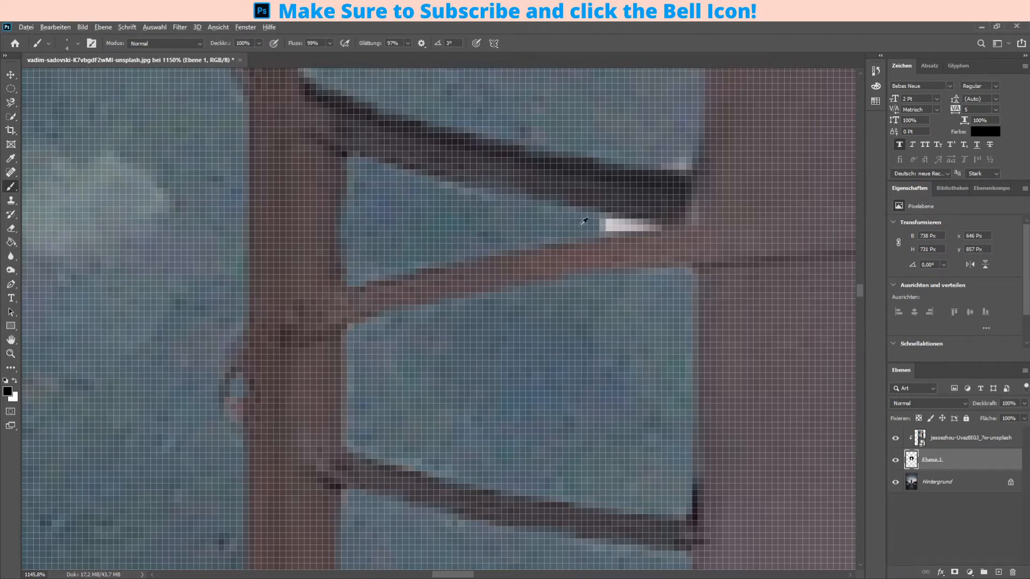
drag(499, 226, 507, 227)
drag(575, 225, 571, 226)
scroll(608, 218, down, 8)
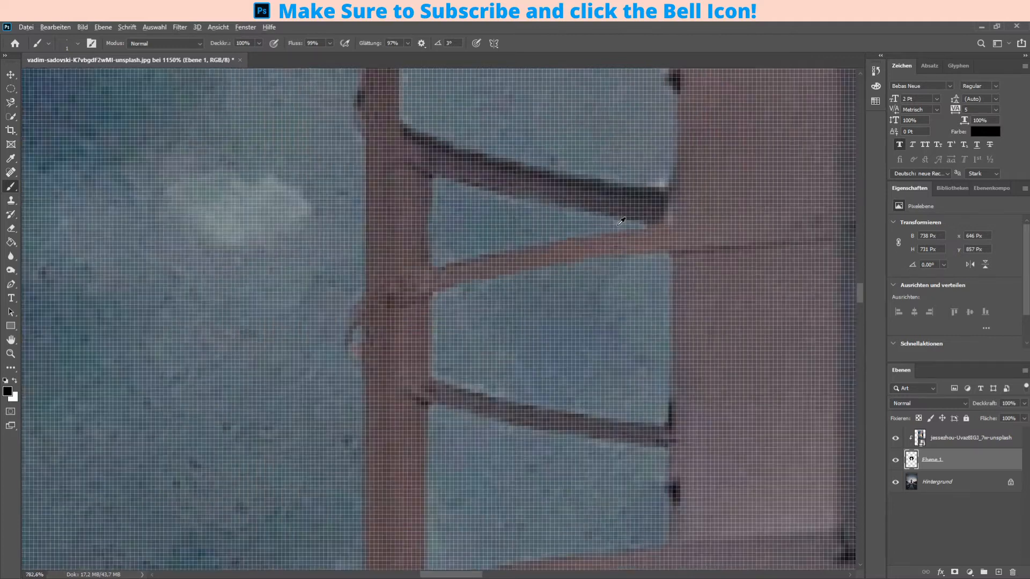
scroll(643, 211, down, 6)
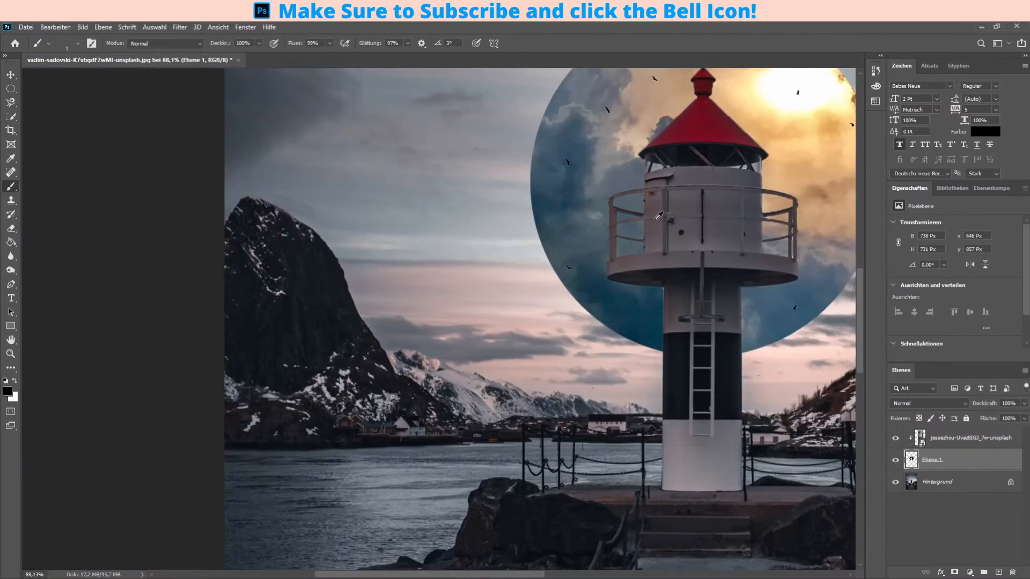
Enlarge the brush to 5 px and paint over the light pixels in the uppermost gap of the left railing.
scroll(657, 175, up, 4)
scroll(656, 175, up, 8)
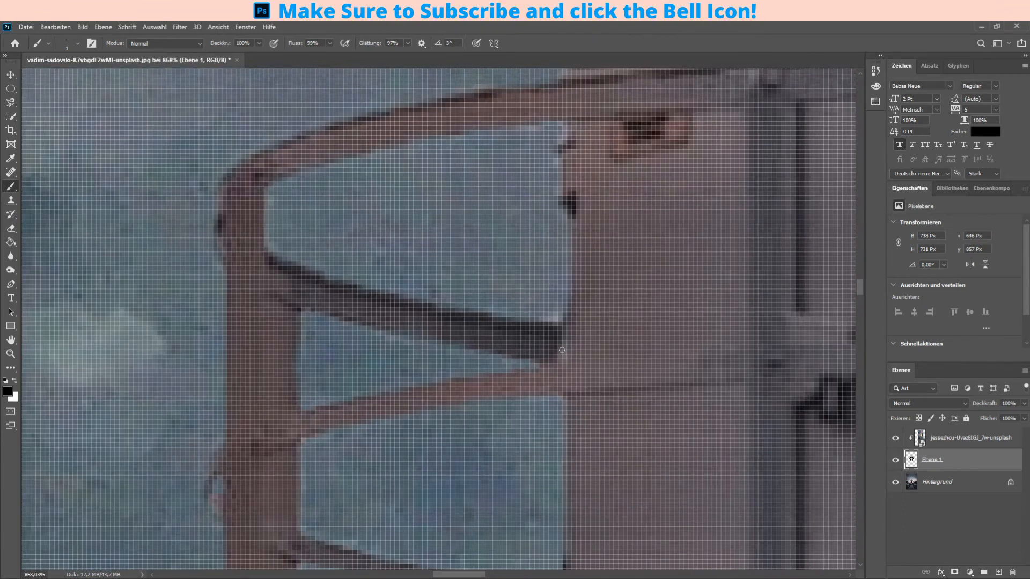
scroll(563, 361, down, 6)
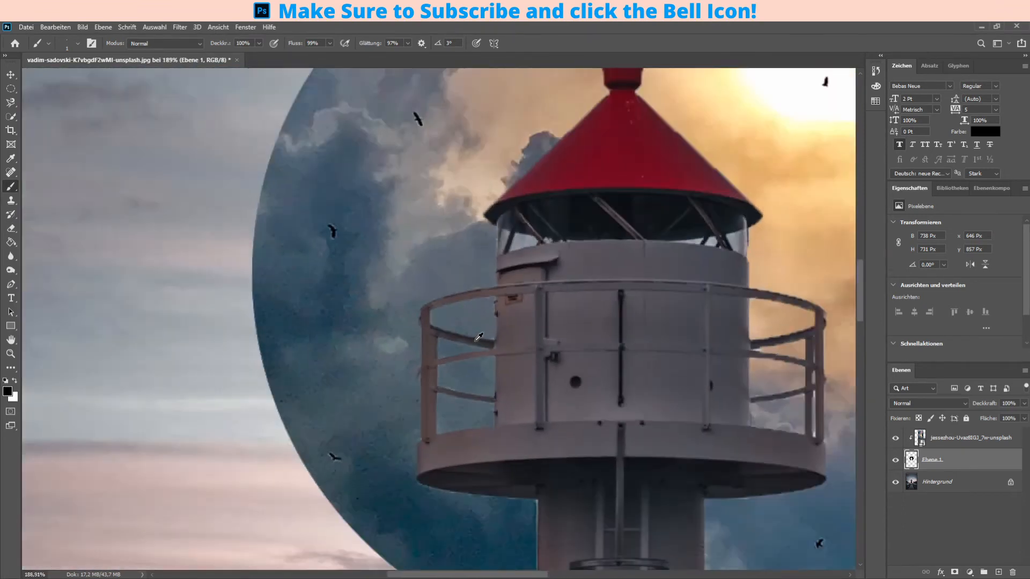
scroll(475, 341, up, 3)
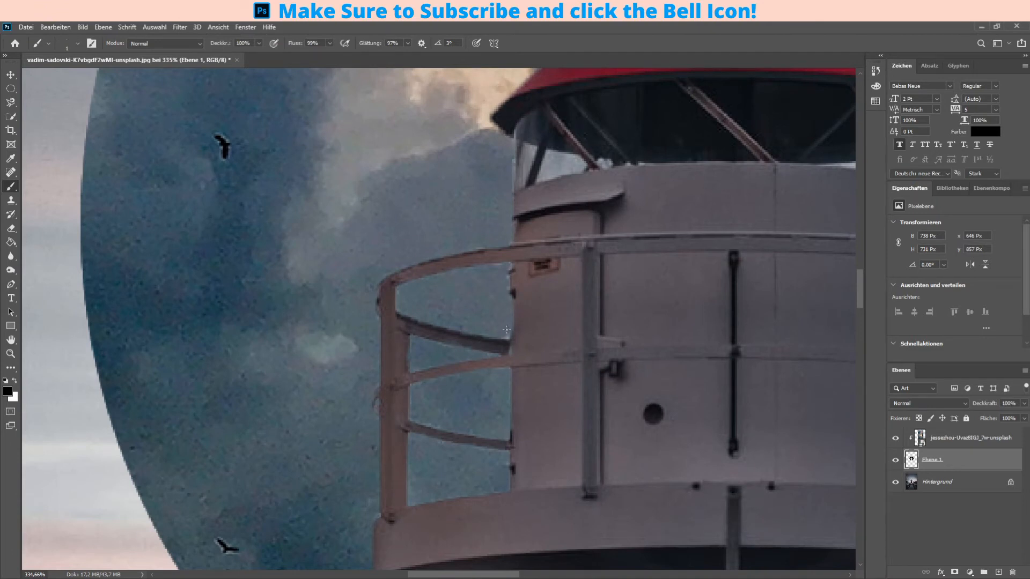
scroll(512, 335, up, 3)
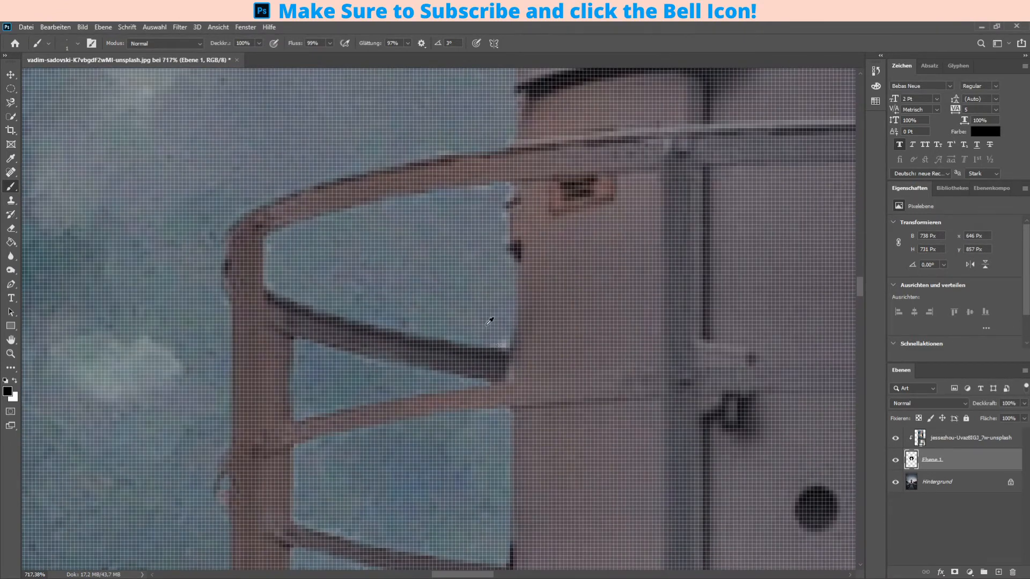
key(bracketright)
key(bracketright)
key(bracketright)
key(bracketright)
scroll(405, 149, down, 13)
scroll(408, 129, up, 14)
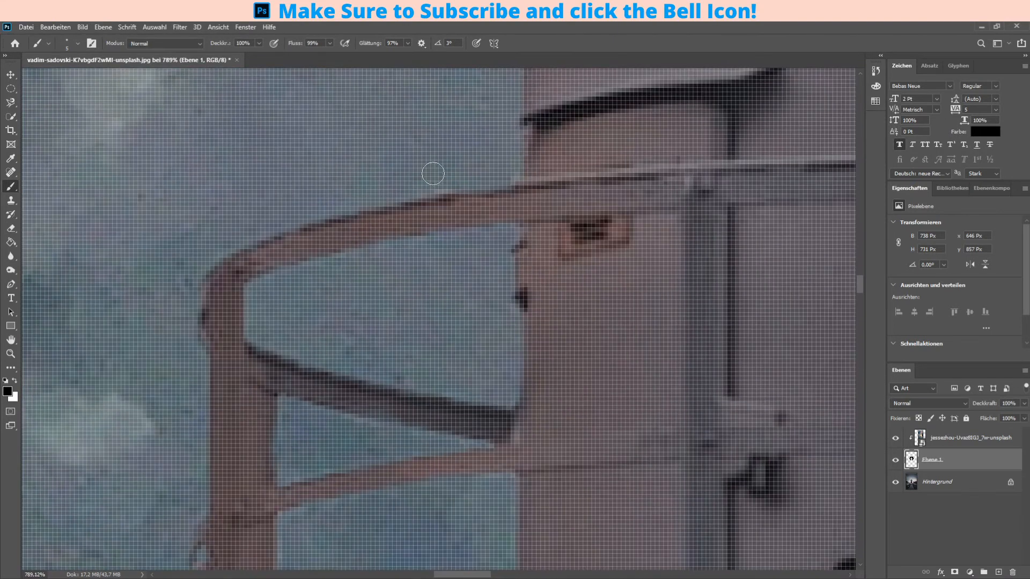
Paint over the light fringe on the tower's left wall edge between the top rail and the lantern room.
scroll(433, 173, down, 5)
scroll(421, 178, up, 4)
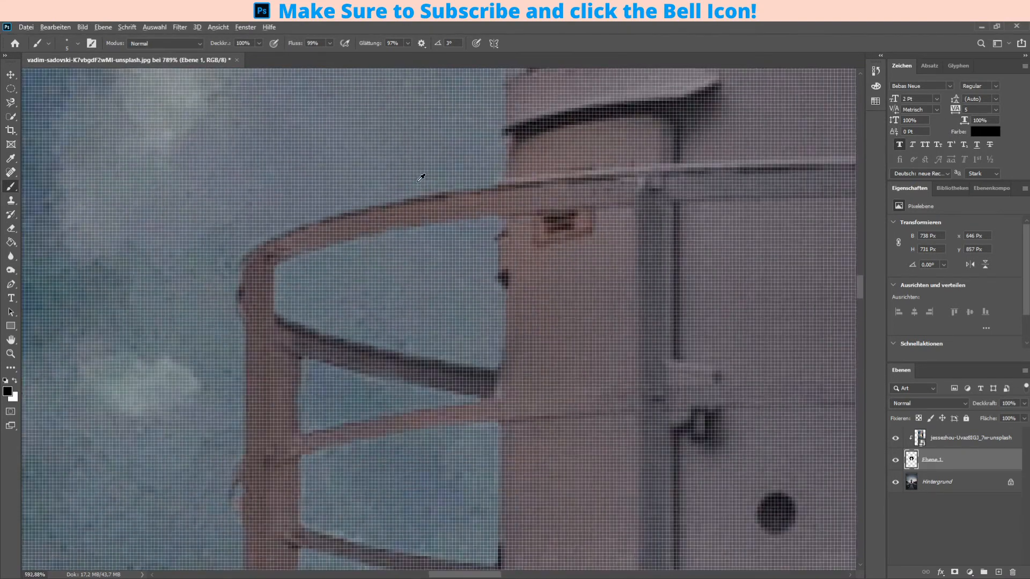
scroll(422, 178, down, 6)
scroll(439, 234, up, 6)
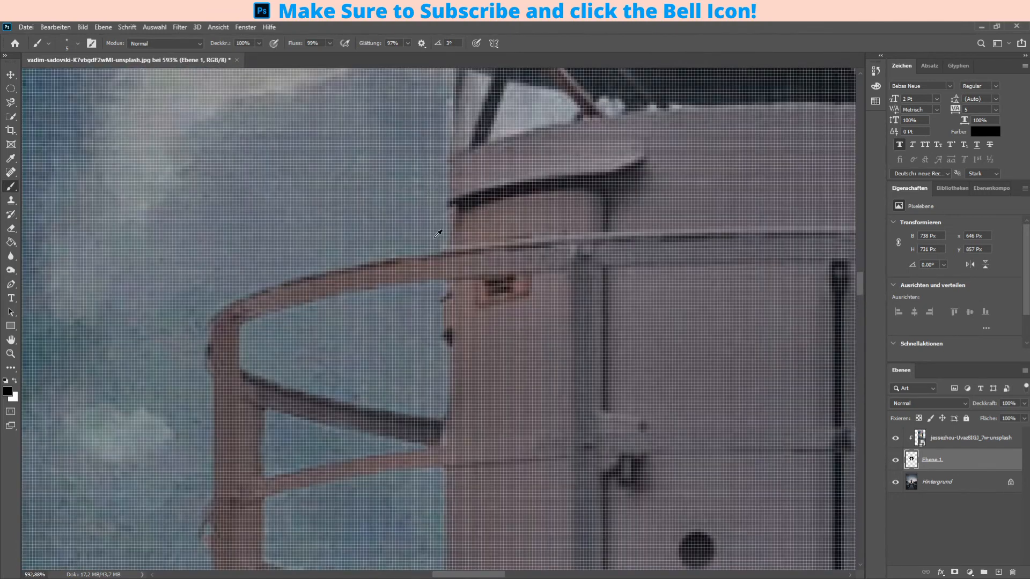
scroll(438, 236, up, 5)
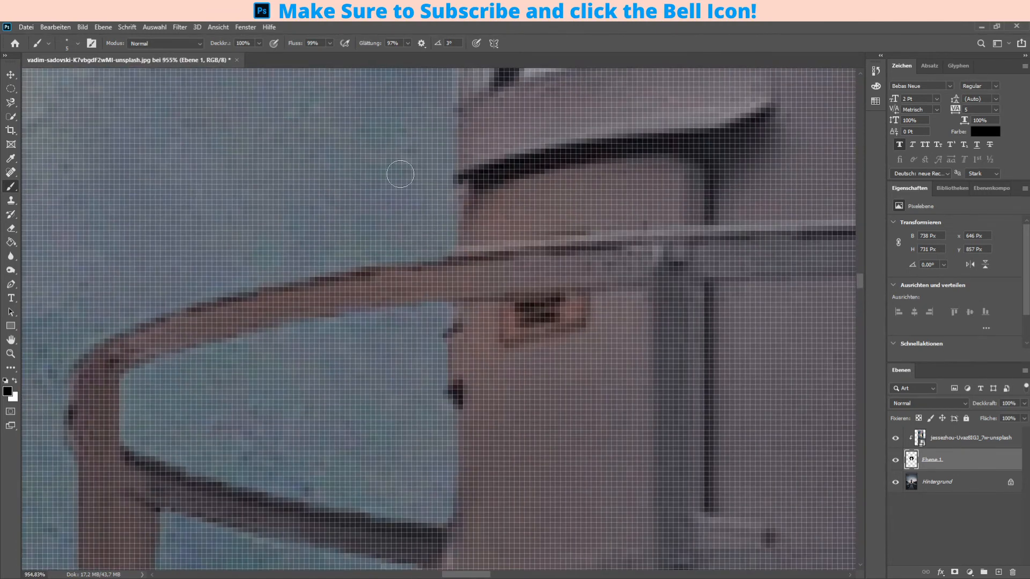
scroll(394, 161, up, 10)
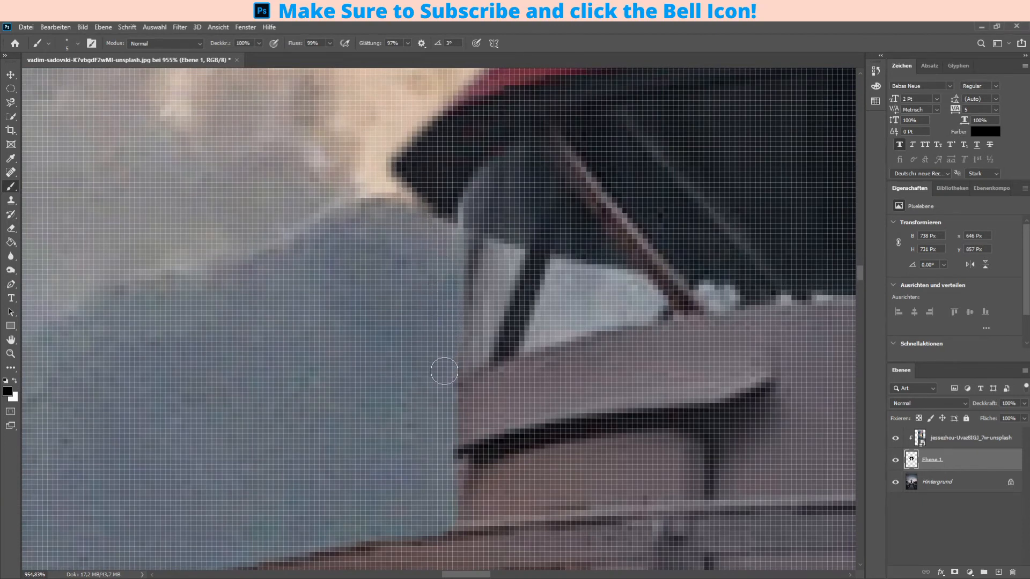
scroll(397, 299, down, 8)
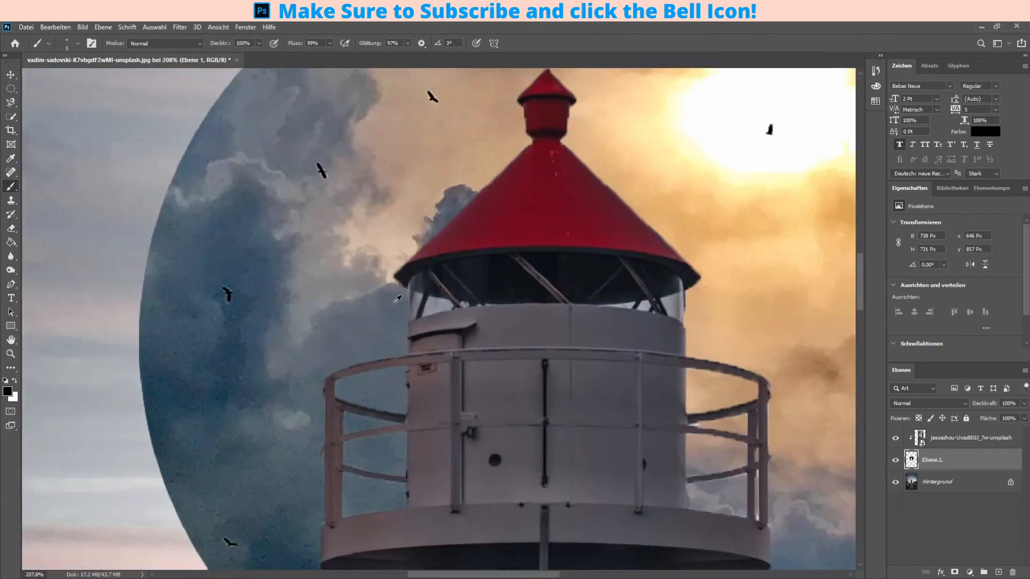
scroll(398, 299, up, 1)
scroll(395, 294, down, 8)
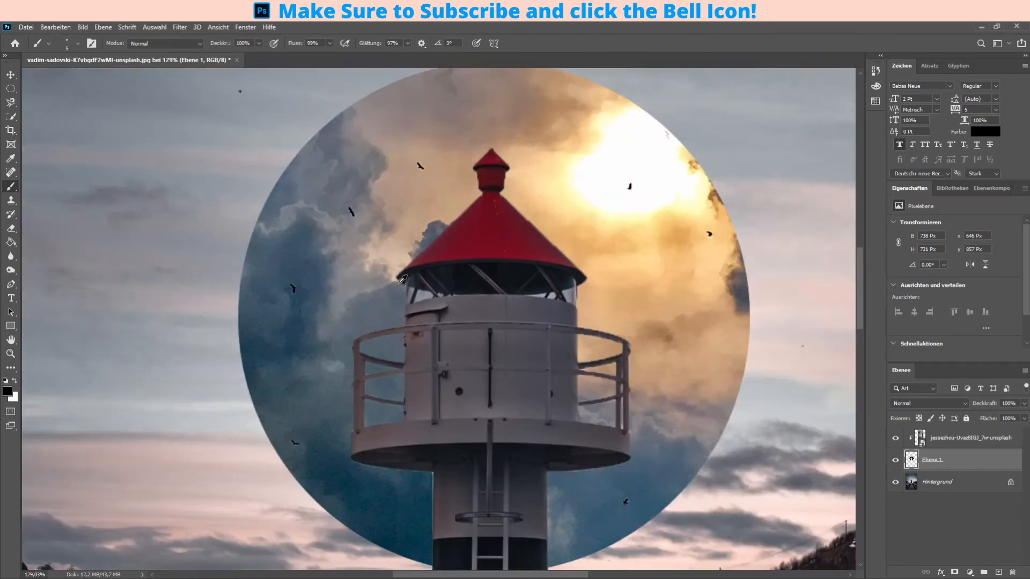
Brush down the left edge of the tower shaft below the platform to cover its light outline on Ebene 1.
scroll(414, 335, up, 12)
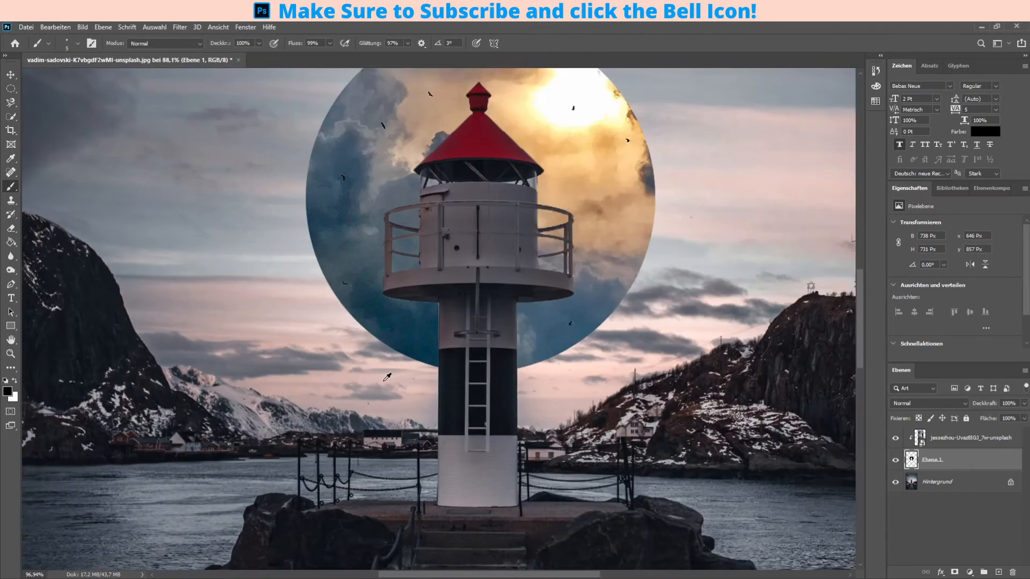
scroll(306, 238, up, 1)
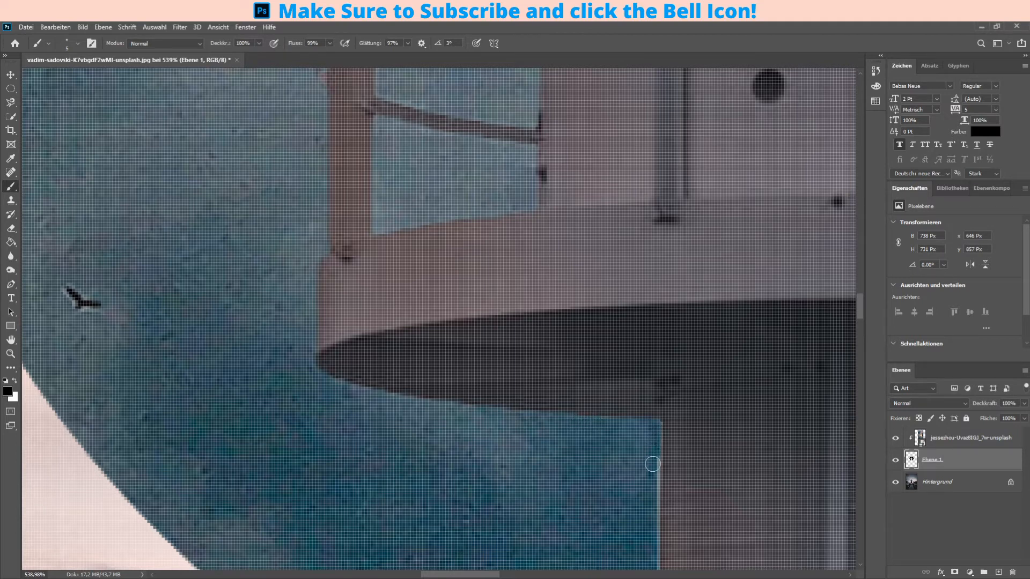
drag(652, 464, 652, 561)
scroll(619, 502, down, 5)
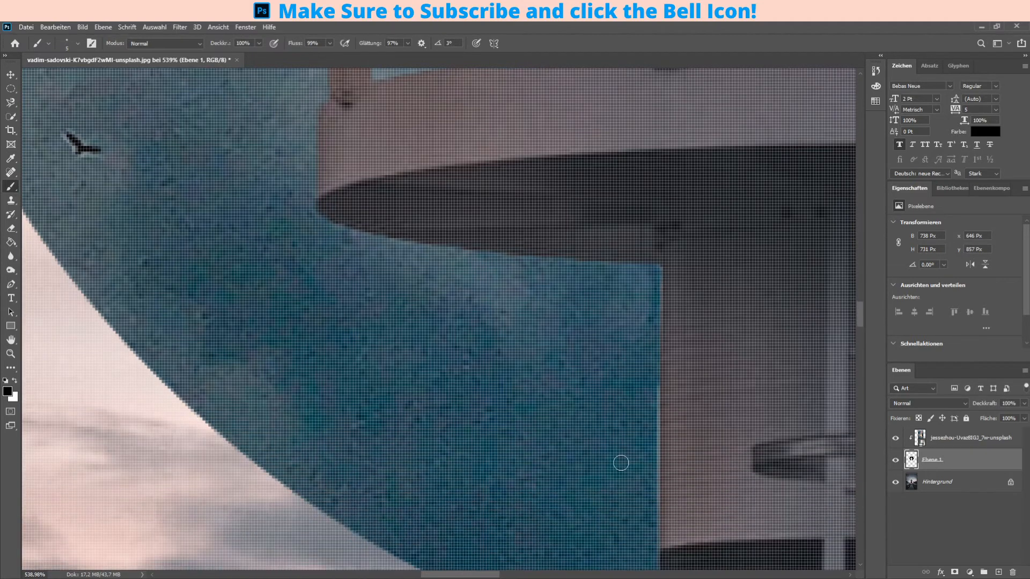
scroll(621, 463, down, 3)
drag(652, 300, 652, 456)
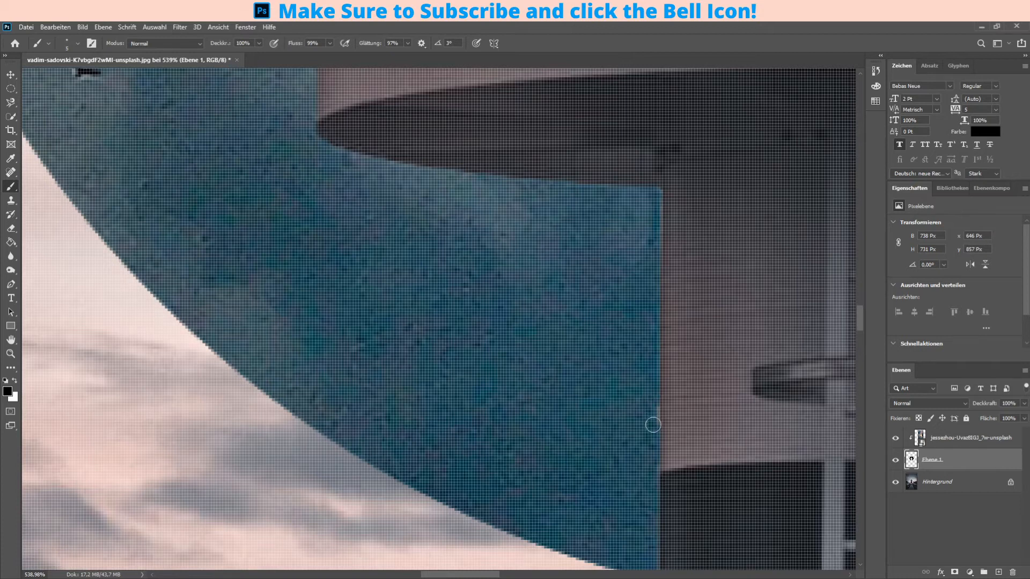
drag(653, 425, 654, 445)
scroll(529, 483, down, 6)
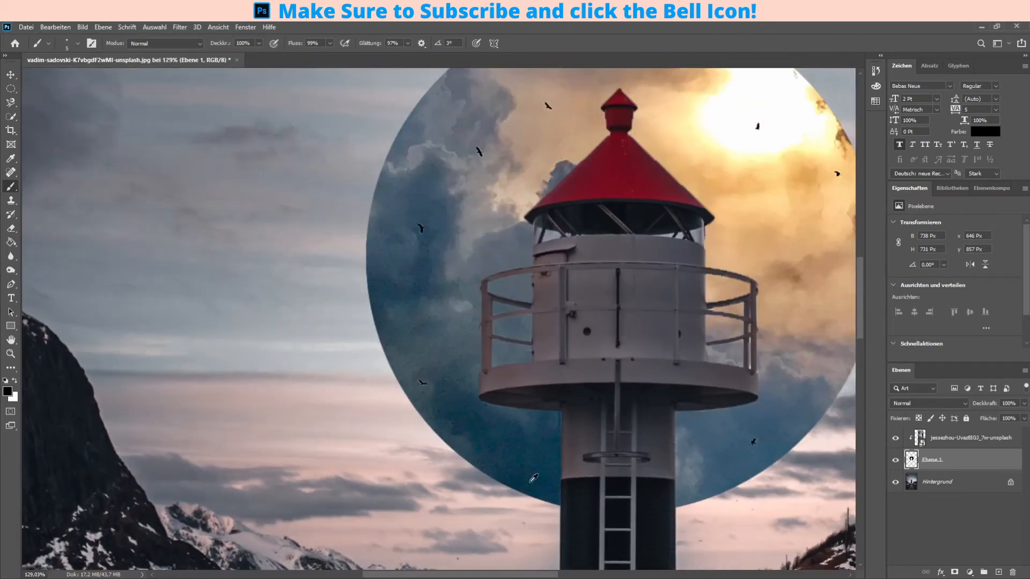
scroll(533, 478, up, 6)
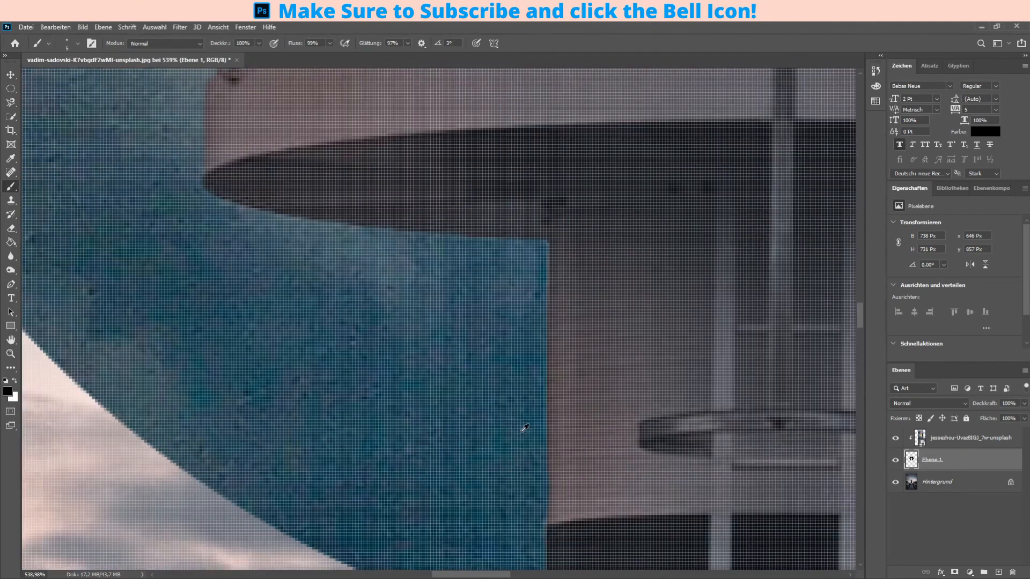
scroll(525, 425, down, 1)
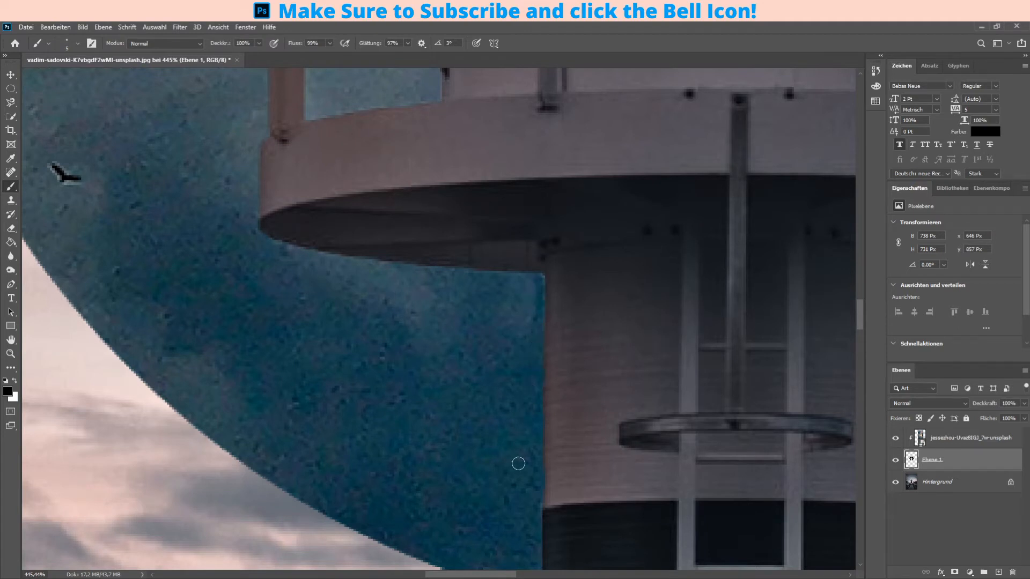
Paint along the right underside of the platform to cover the white fringe beside the tower shaft.
scroll(464, 495, down, 4)
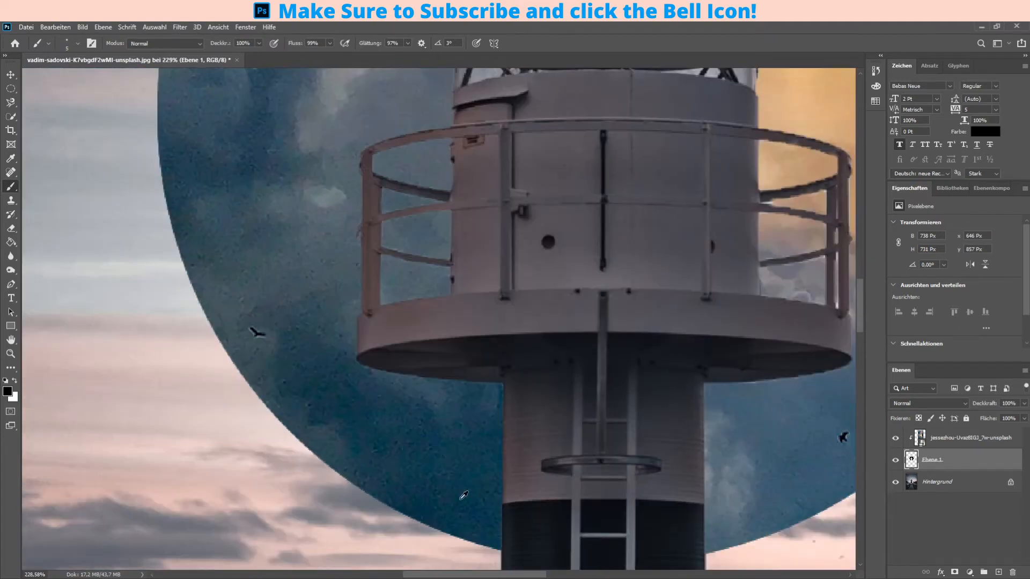
scroll(465, 495, down, 3)
scroll(574, 382, up, 6)
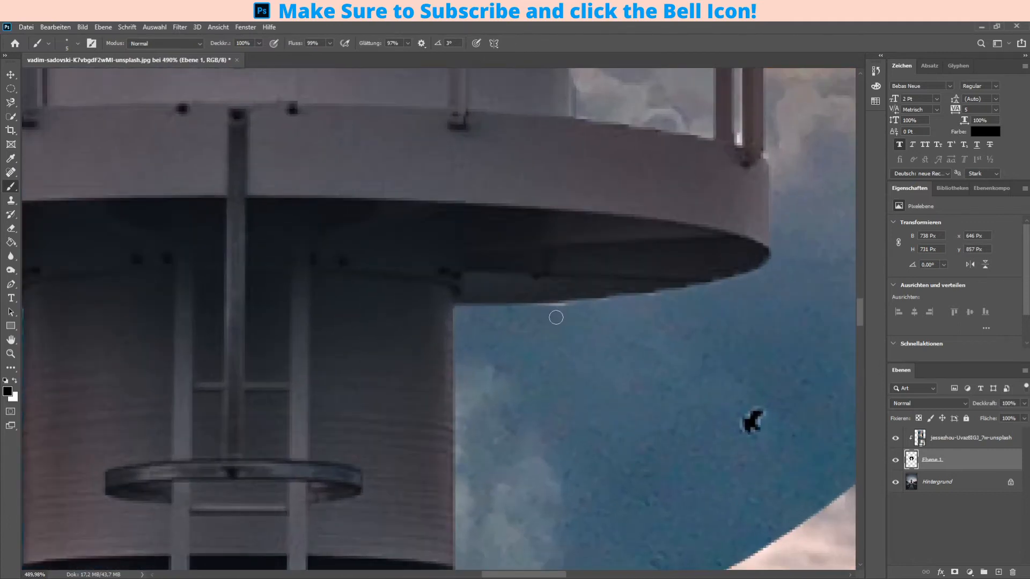
mouse_move(566, 309)
mouse_down()
mouse_move(532, 312)
mouse_move(667, 300)
mouse_up()
scroll(716, 296, down, 3)
scroll(579, 244, down, 3)
scroll(644, 150, up, 3)
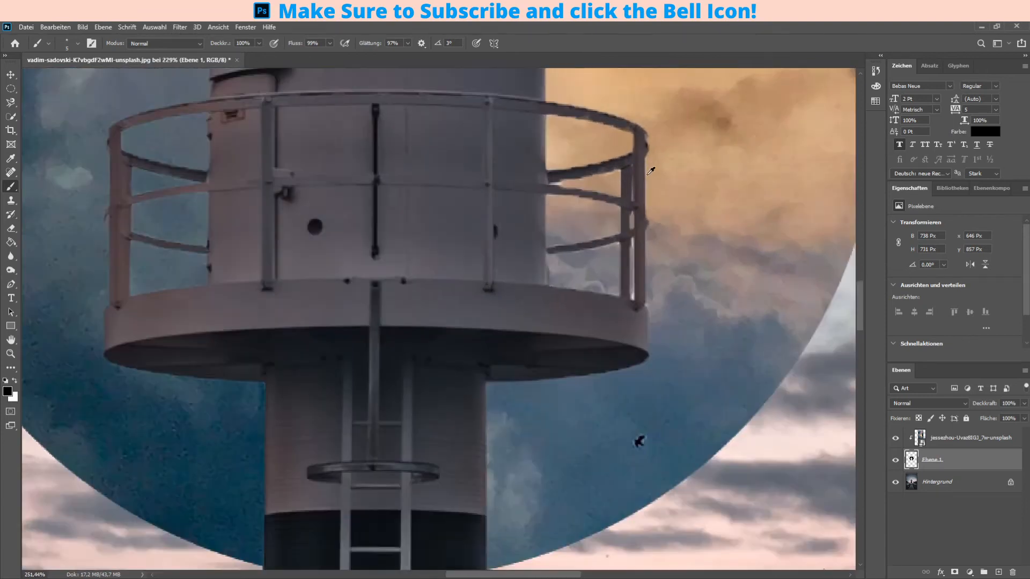
Reduce the brush to 2 px and touch up the light pixels at the foot of the right railing posts on Ebene 1.
scroll(651, 171, up, 3)
scroll(524, 294, down, 2)
scroll(529, 381, up, 2)
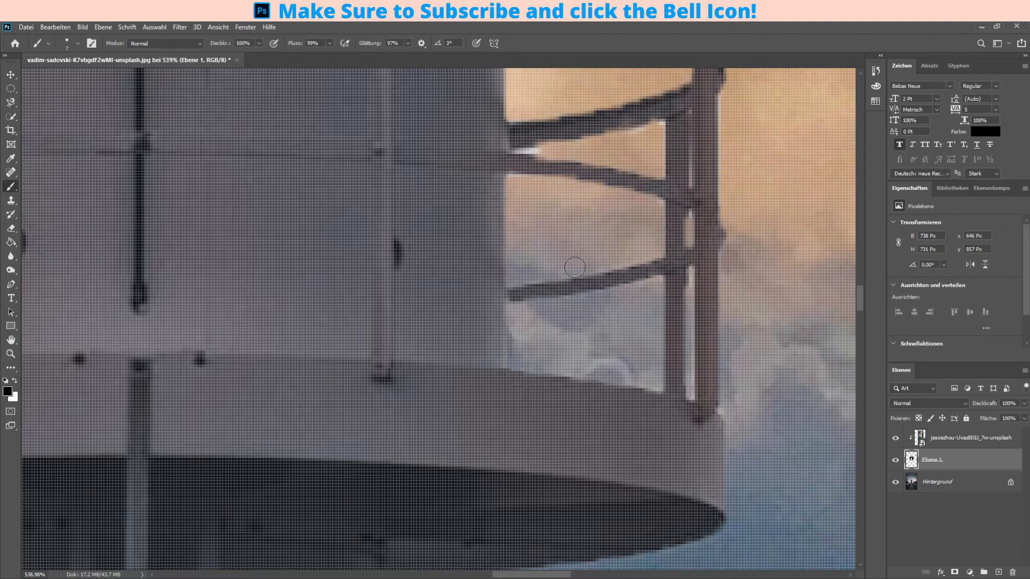
scroll(553, 260, up, 3)
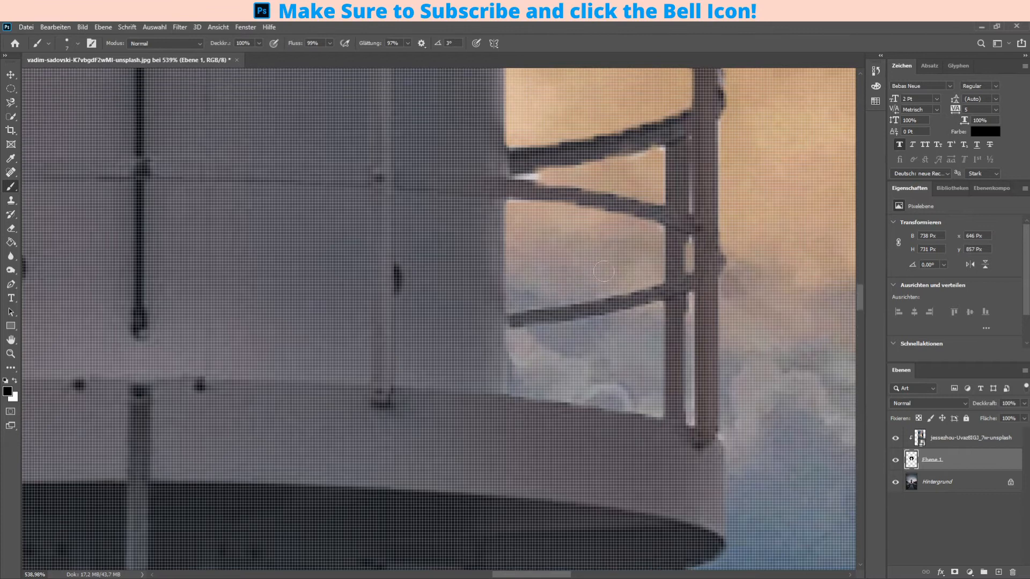
drag(691, 447, 687, 449)
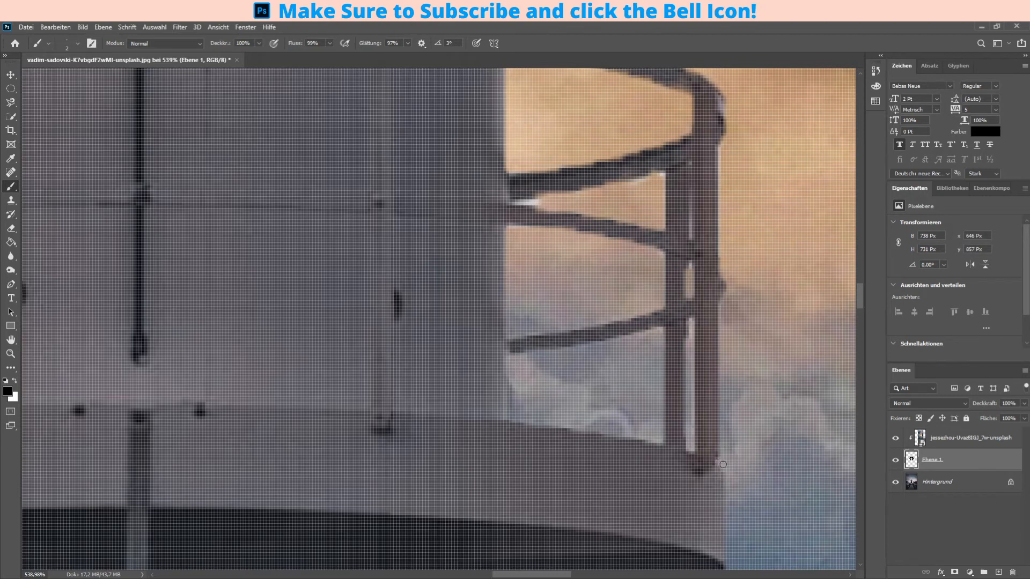
Paint over the white sliver between the right rails beside the tower and the light gap between the upper railing posts.
scroll(697, 315, up, 2)
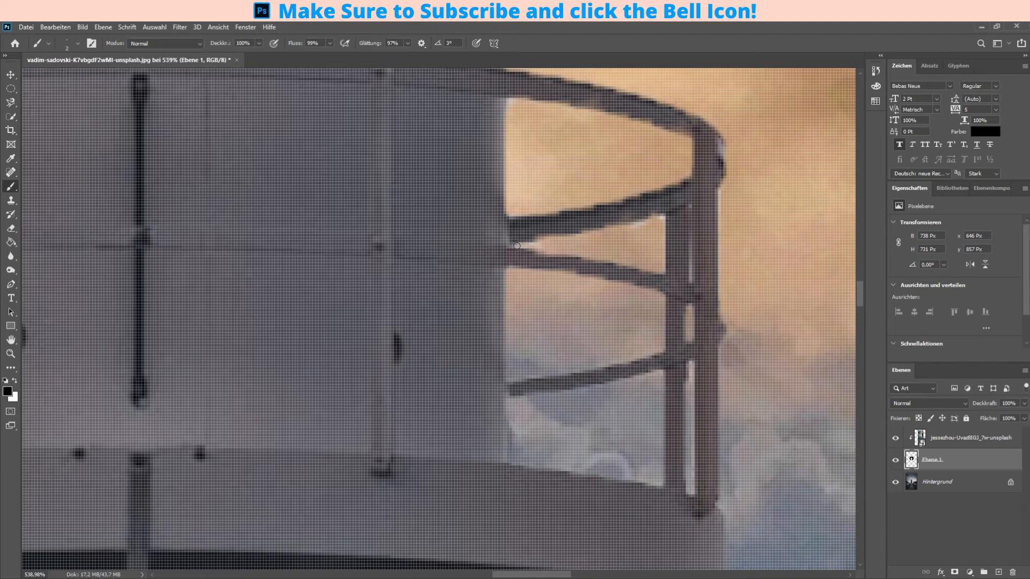
drag(517, 246, 555, 245)
drag(661, 223, 661, 245)
drag(690, 279, 690, 208)
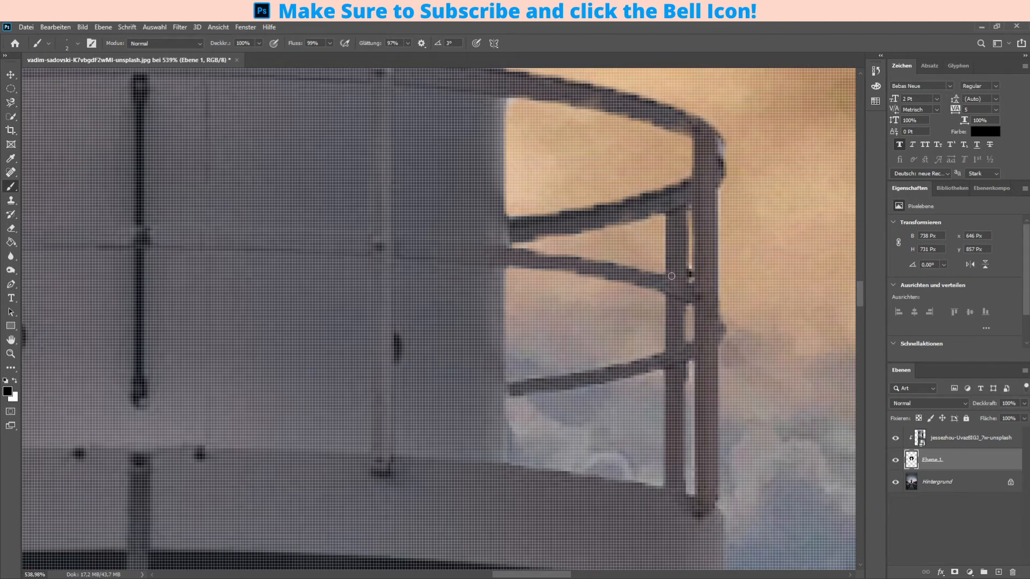
Brush along the outer side of the right railing's upper bend to cover its light fringe.
scroll(671, 276, up, 2)
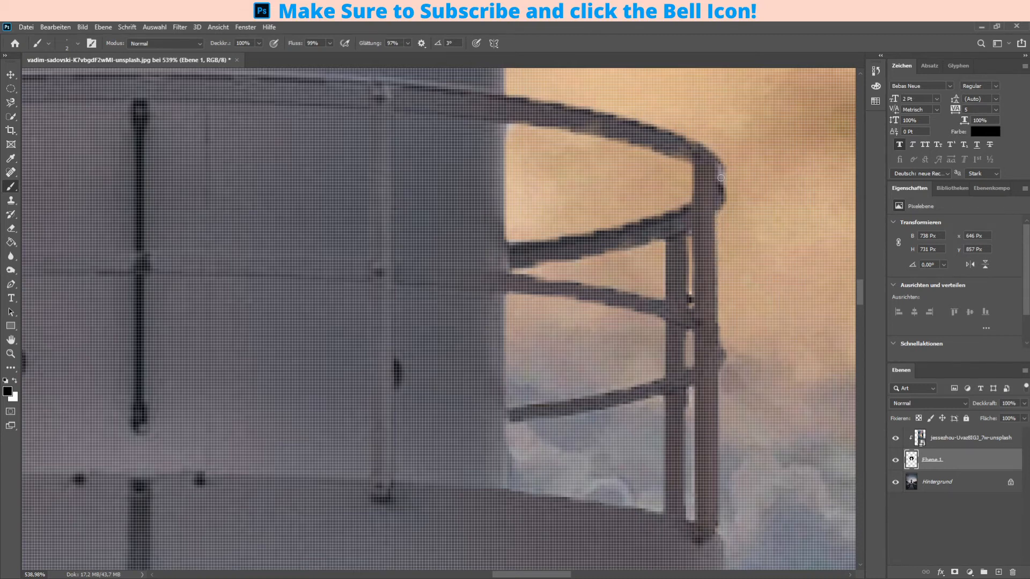
scroll(760, 214, down, 5)
scroll(767, 211, up, 6)
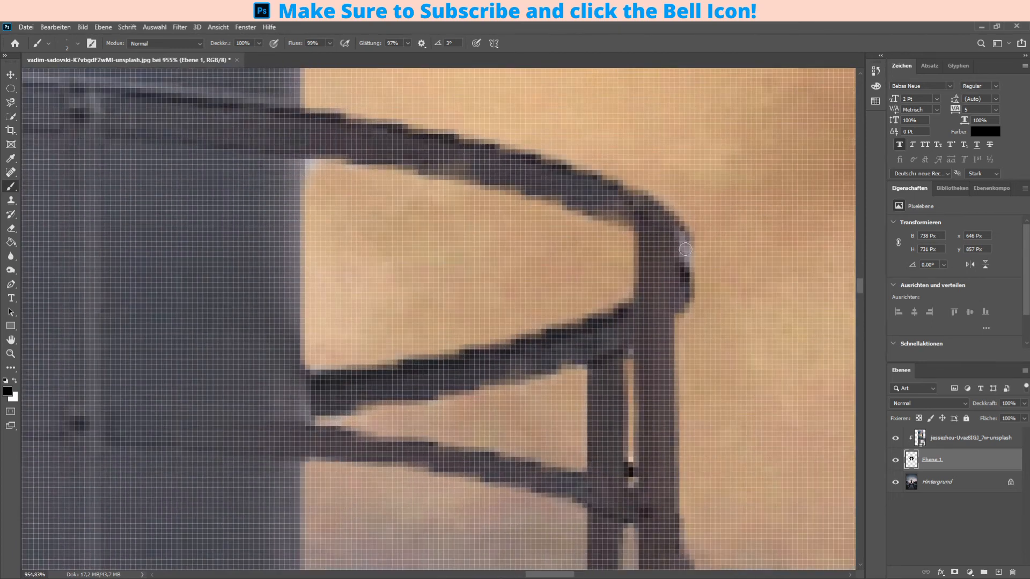
drag(688, 246, 688, 229)
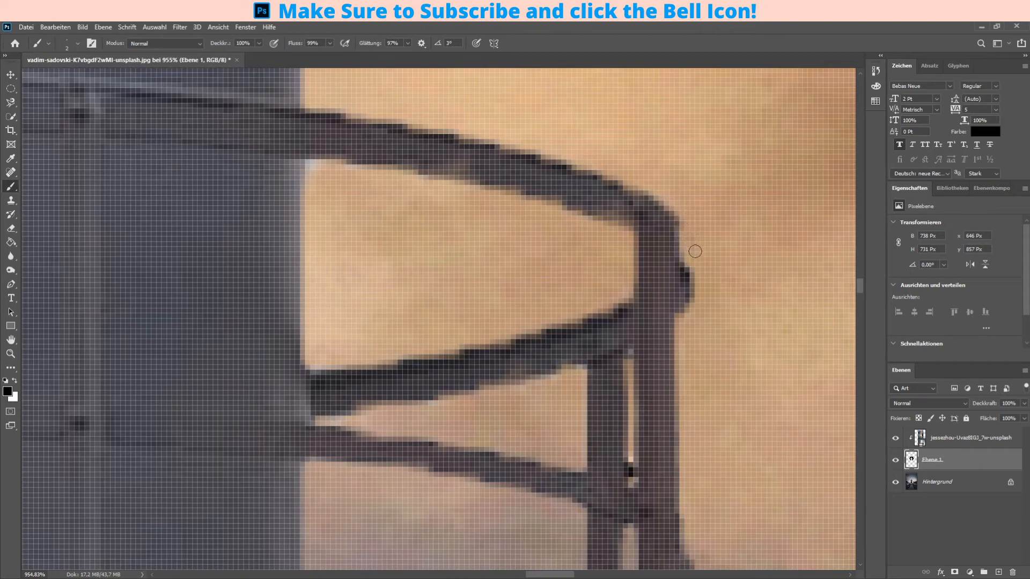
drag(697, 277, 693, 272)
scroll(743, 266, down, 5)
scroll(745, 265, down, 2)
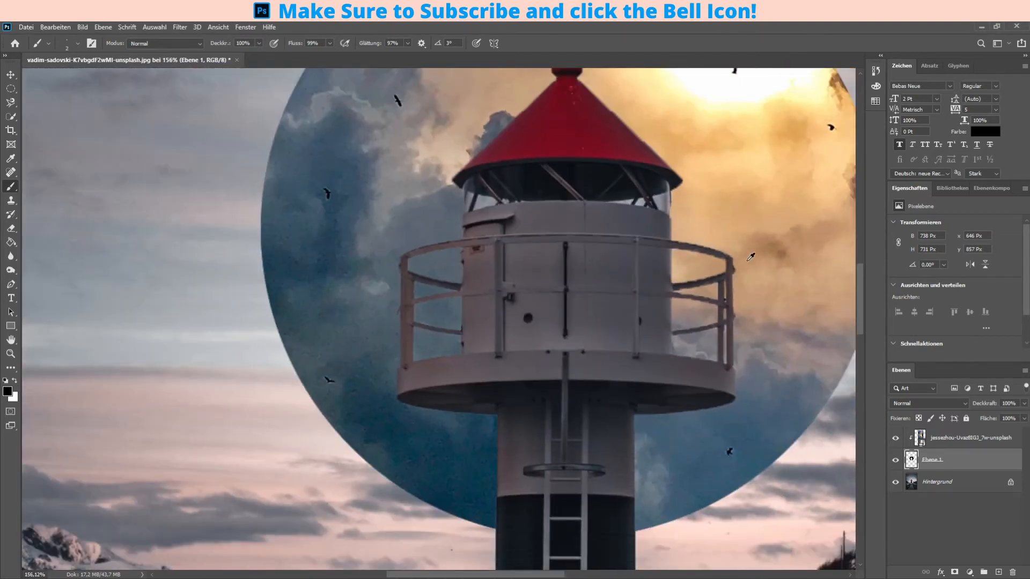
Try to paint over the light glass on the right side of the lantern room with the brush at 49% opacity.
scroll(743, 235, down, 2)
scroll(708, 217, up, 6)
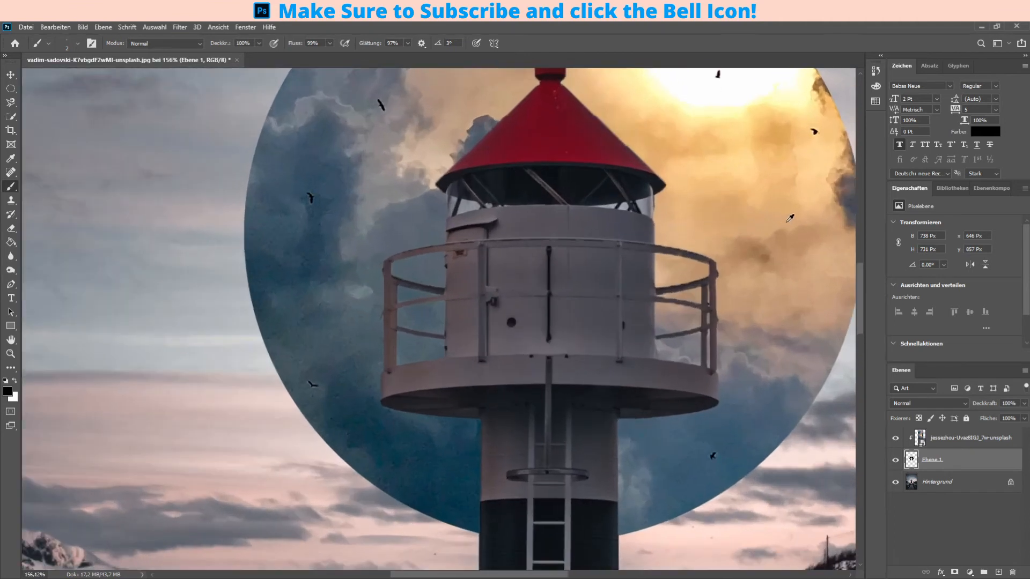
scroll(704, 215, up, 3)
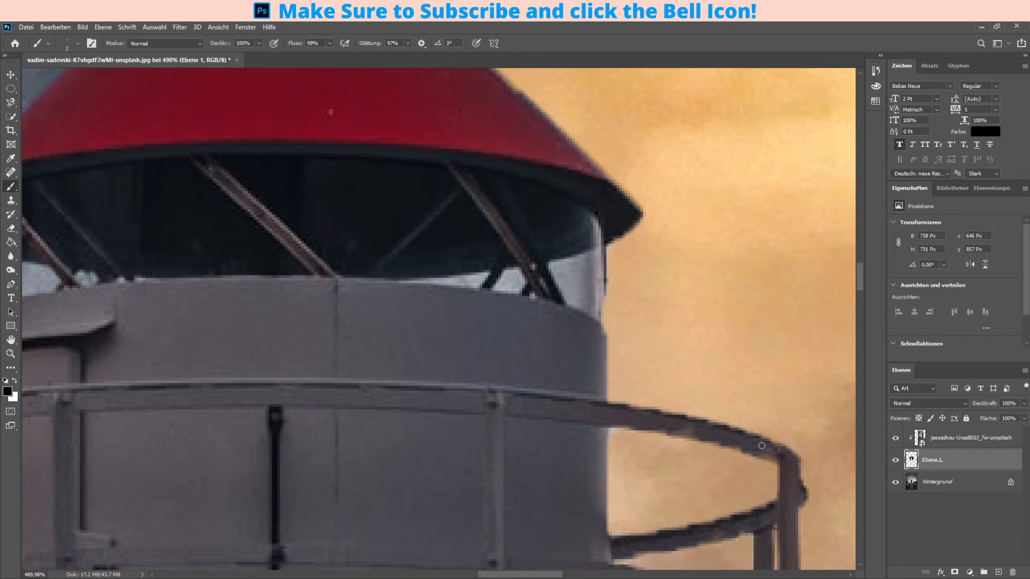
scroll(625, 370, down, 4)
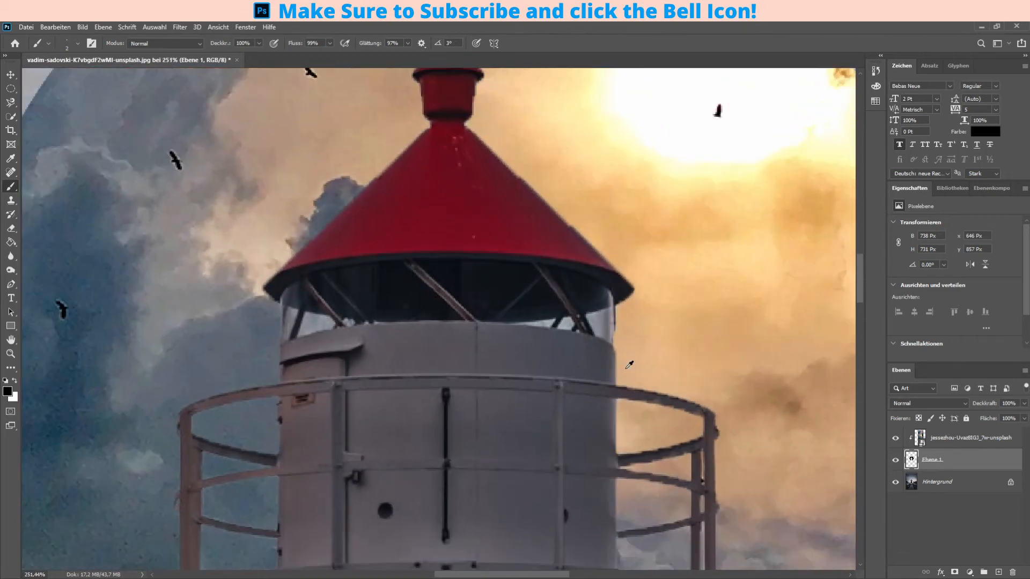
scroll(569, 343, up, 5)
drag(225, 44, 197, 46)
drag(566, 274, 578, 279)
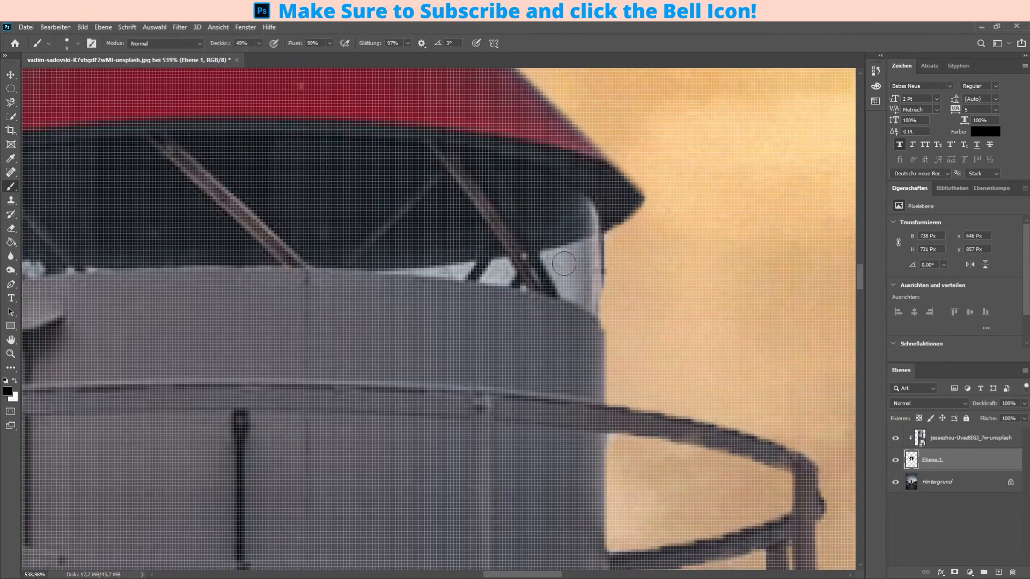
click(559, 259)
click(593, 255)
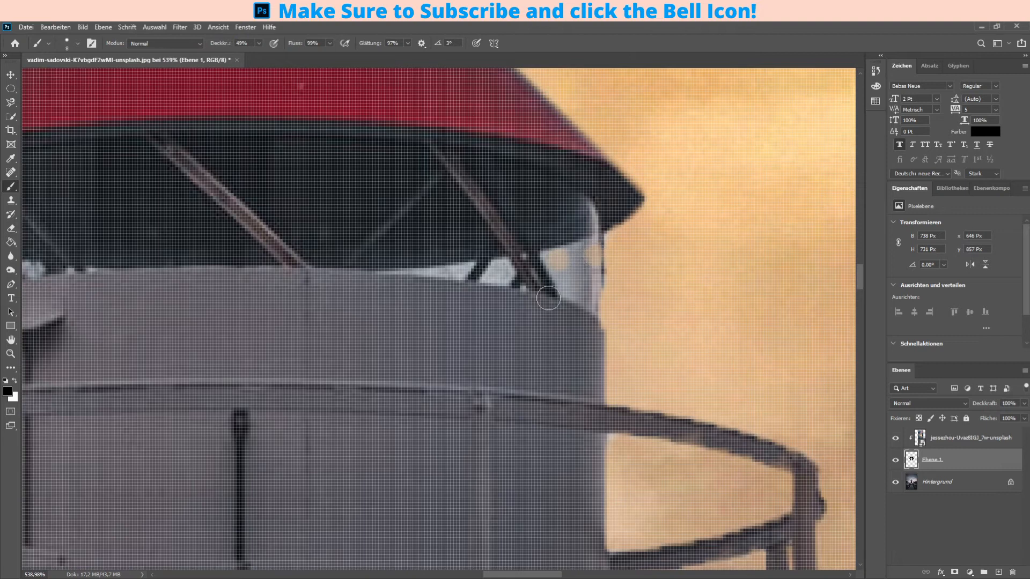
key(ctrl+z)
key(ctrl+z)
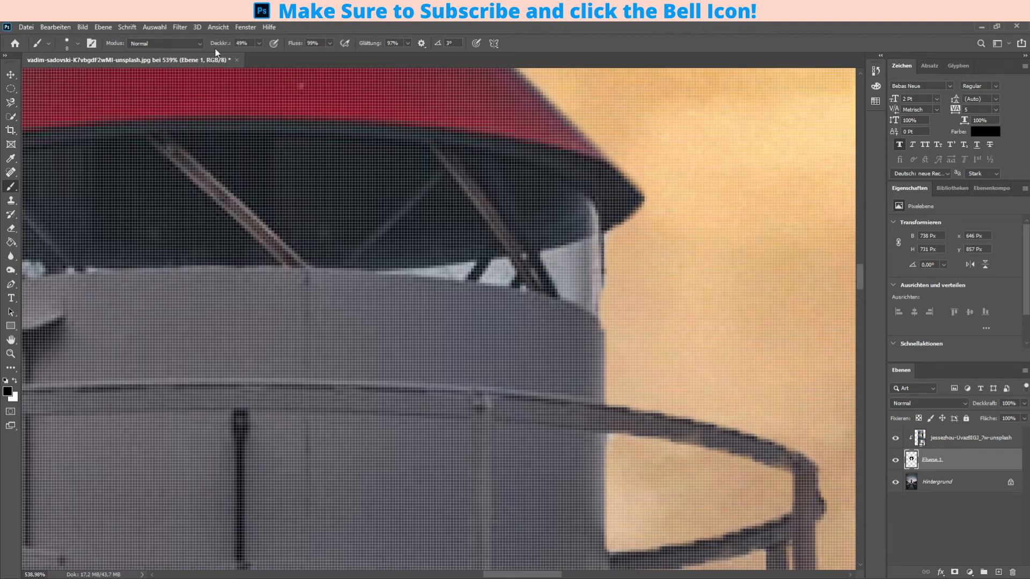
Set the brush to 11% opacity and 5 px and paint faintly over the light window panes on the lantern room's right side.
drag(217, 47, 197, 46)
key(bracketleft)
key(bracketleft)
key(bracketleft)
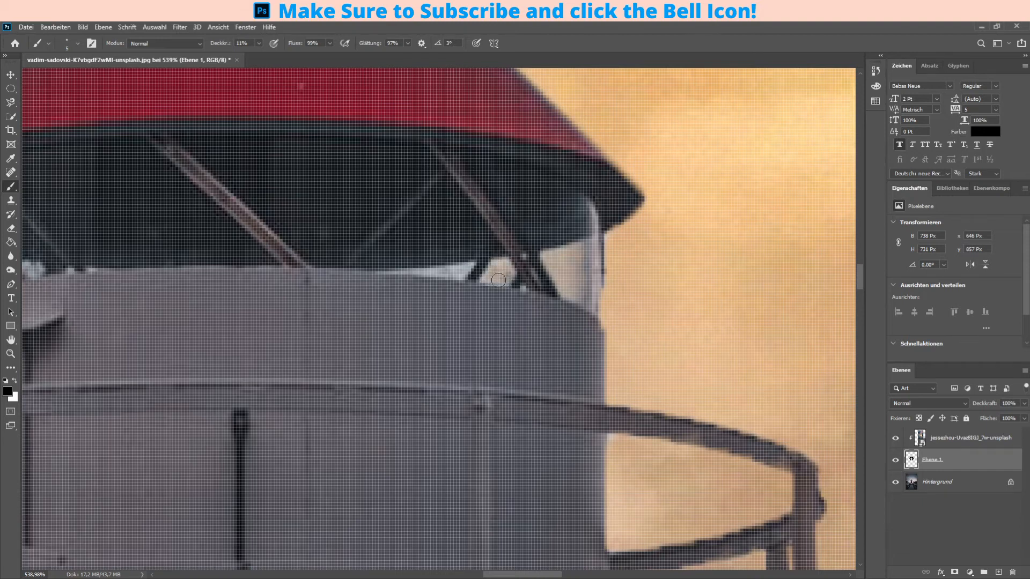
Paint faintly over the light glass on the lantern room's left side with the 11% brush.
scroll(443, 284, down, 5)
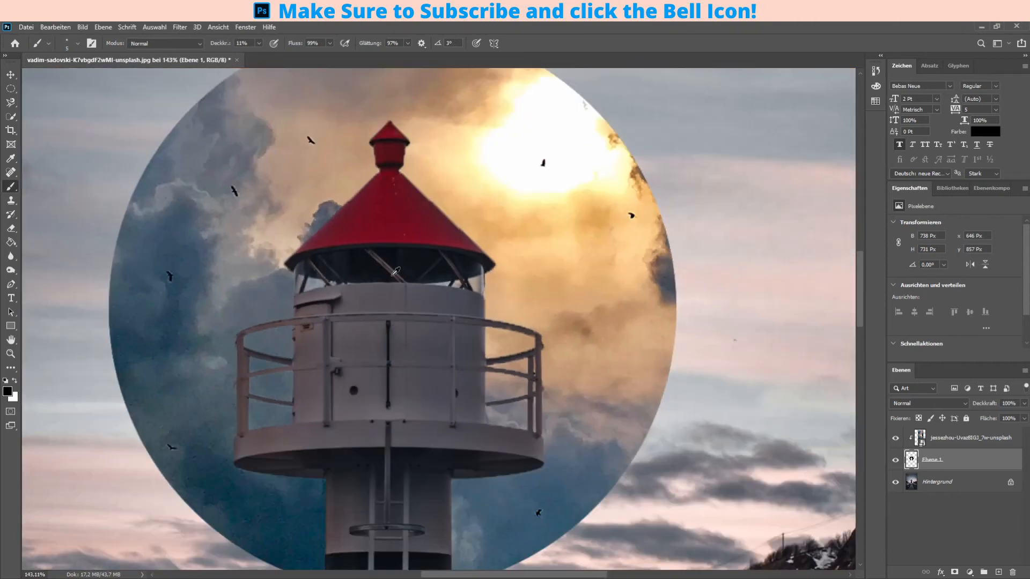
scroll(318, 270, up, 5)
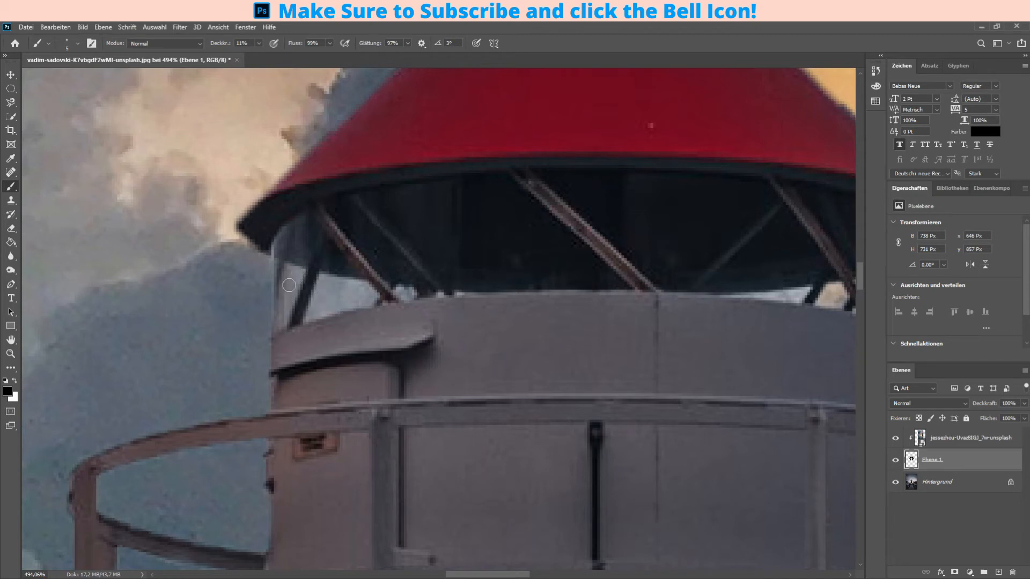
scroll(287, 298, down, 6)
scroll(281, 326, down, 5)
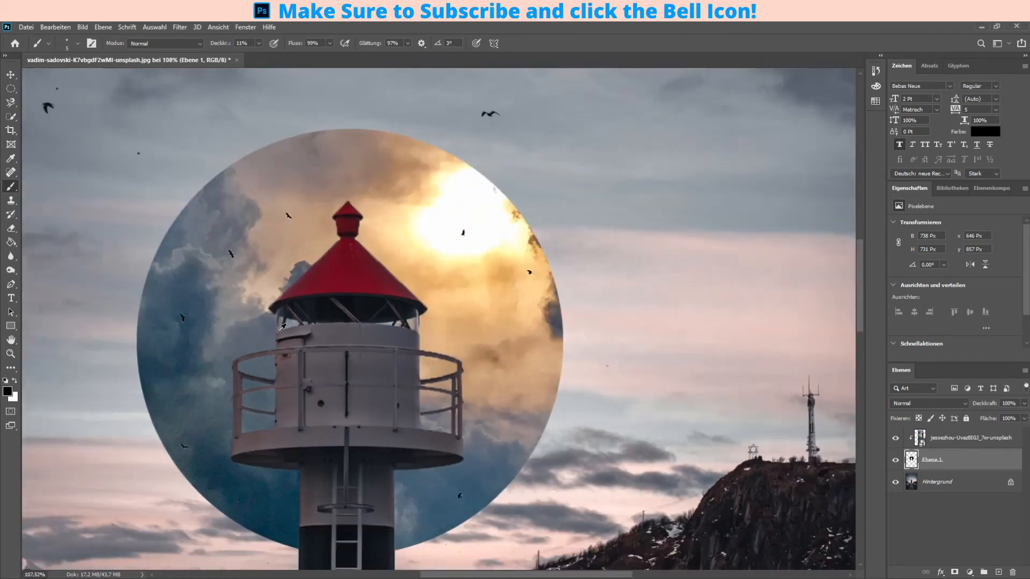
Unlock the Hintergrund layer and add a Farbton/Sättigung adjustment above it, clipped to that layer.
scroll(218, 335, down, 2)
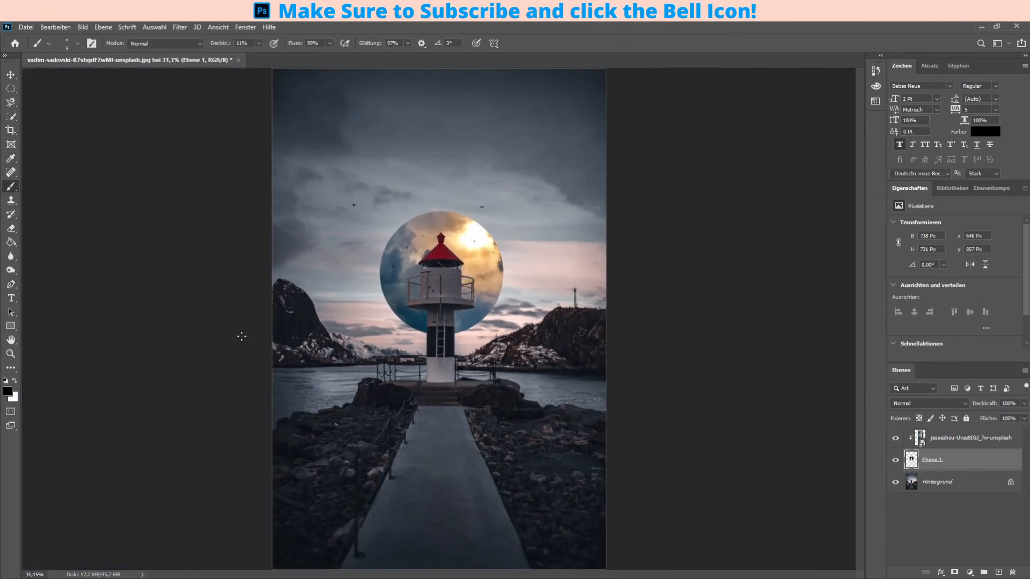
scroll(441, 333, up, 1)
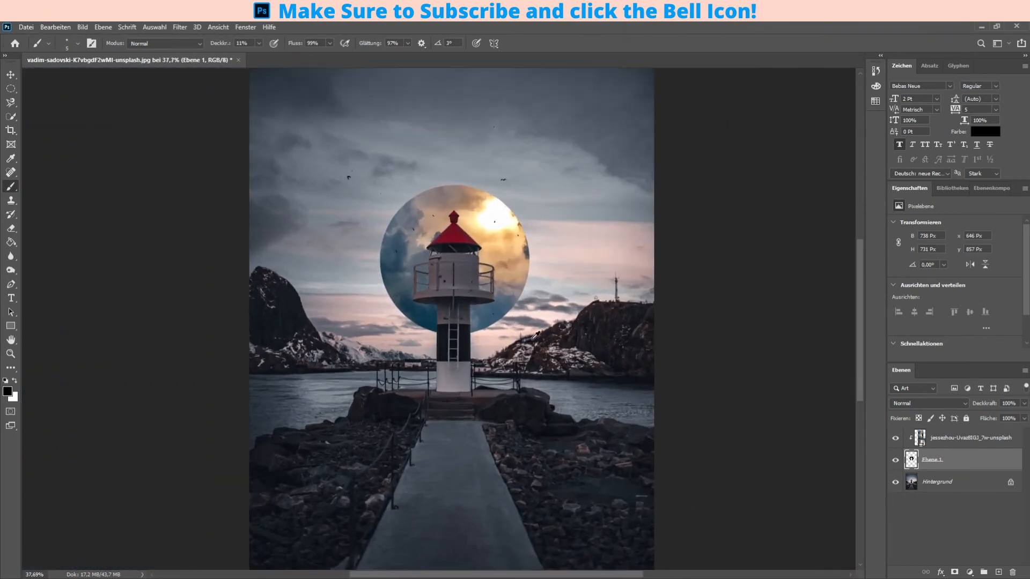
click(982, 482)
click(1011, 482)
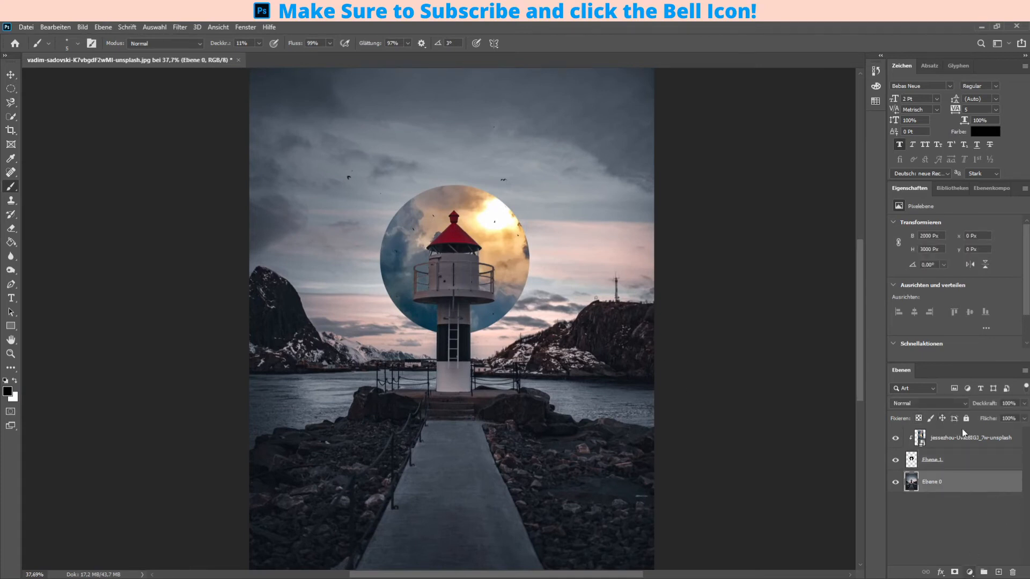
click(964, 474)
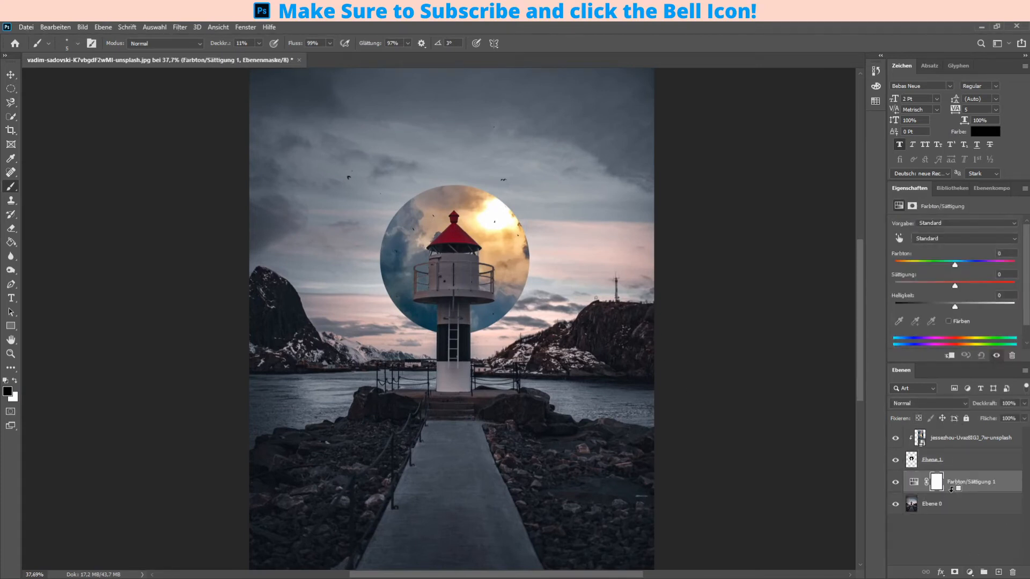
key(ctrl+alt+g)
Set the adjustment's Sättigung to -37 and Helligkeit to +3 for the Standard range and switch to the Rottöne range.
drag(950, 286, 958, 310)
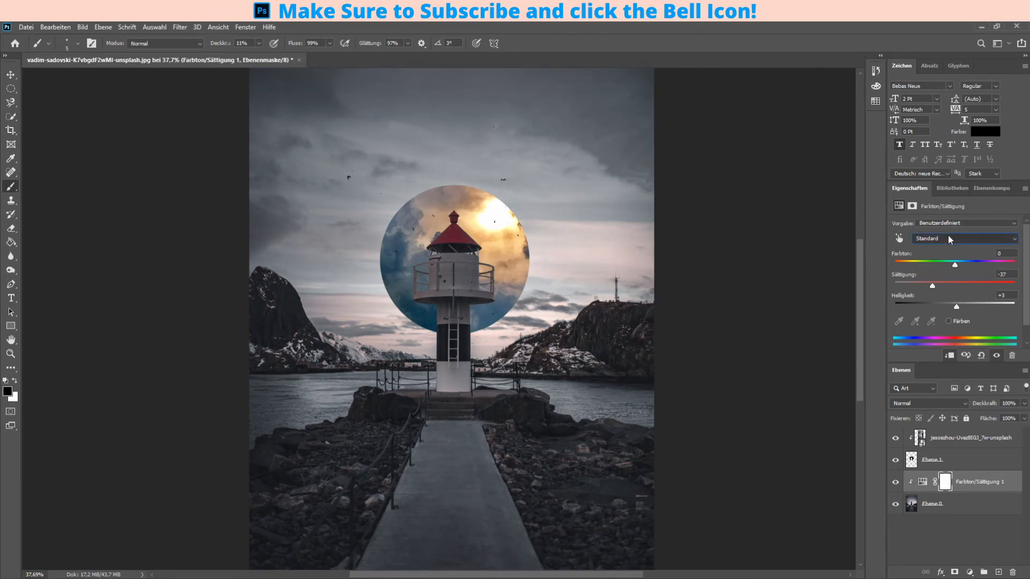
key(Down)
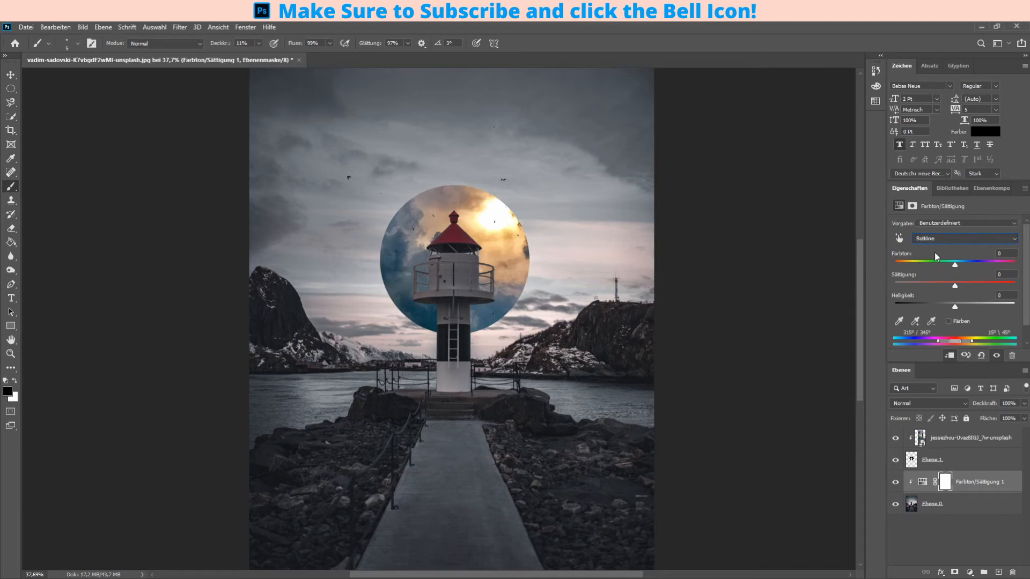